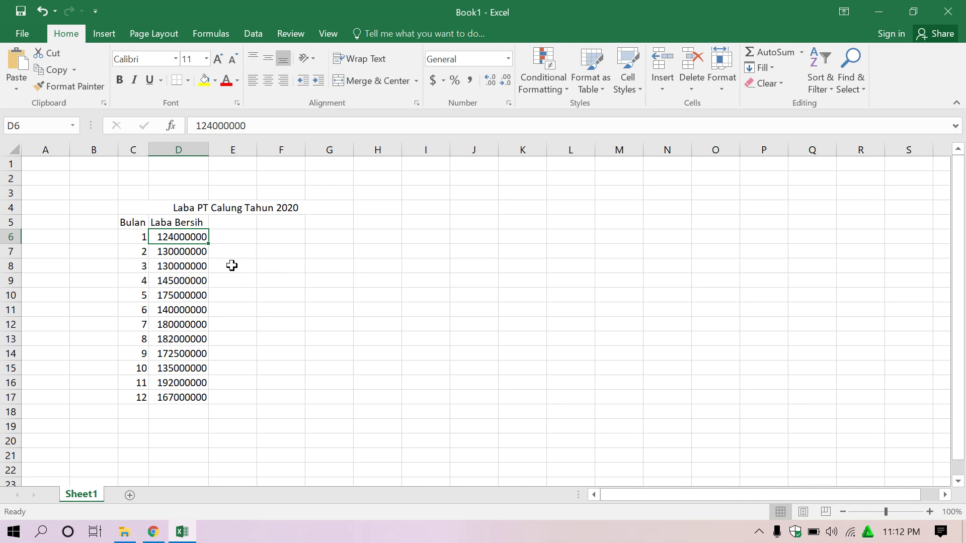
Examine the 2020 profit table of PT Calung, its title, the Bulan and Laba Bersih headers and the monthly values in C5:D17
left_click(156, 221)
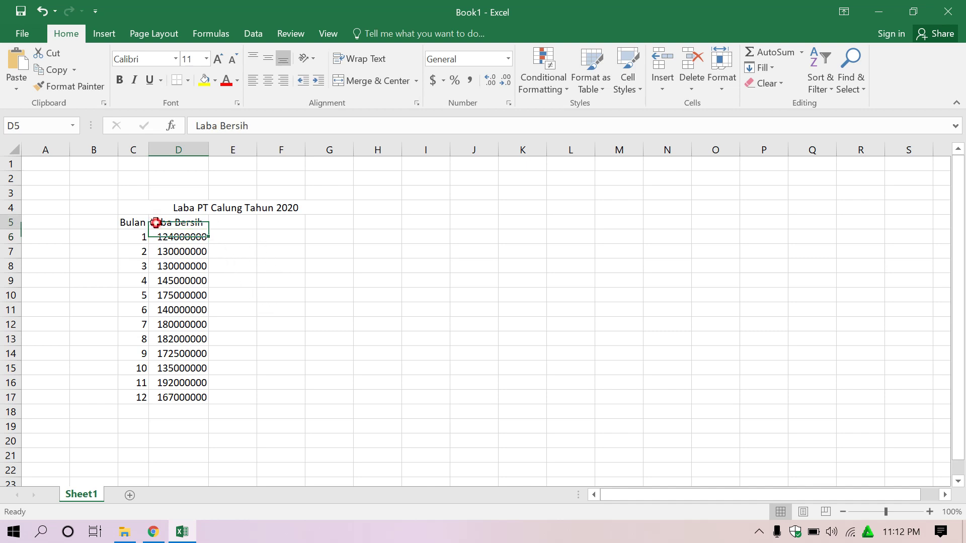
left_click(130, 220)
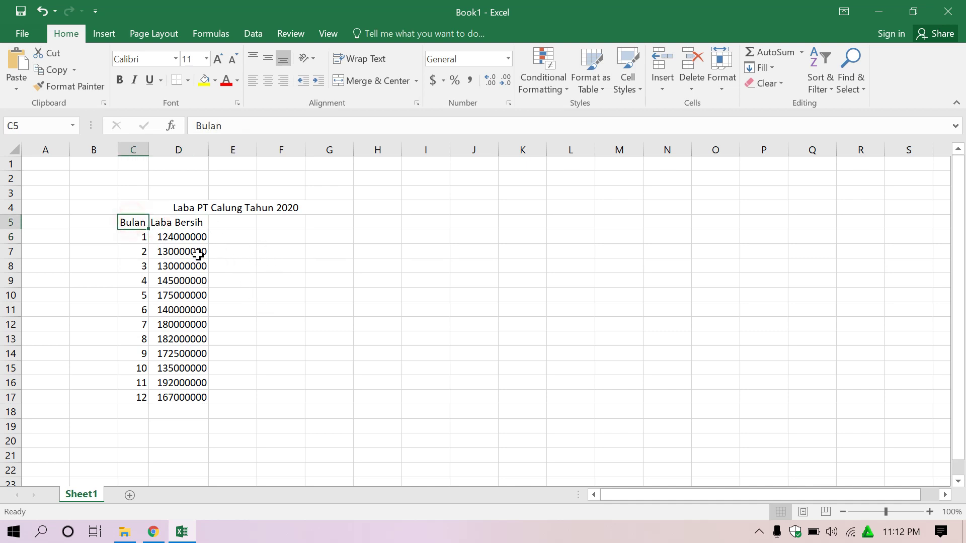
left_click(176, 223)
left_click(226, 227)
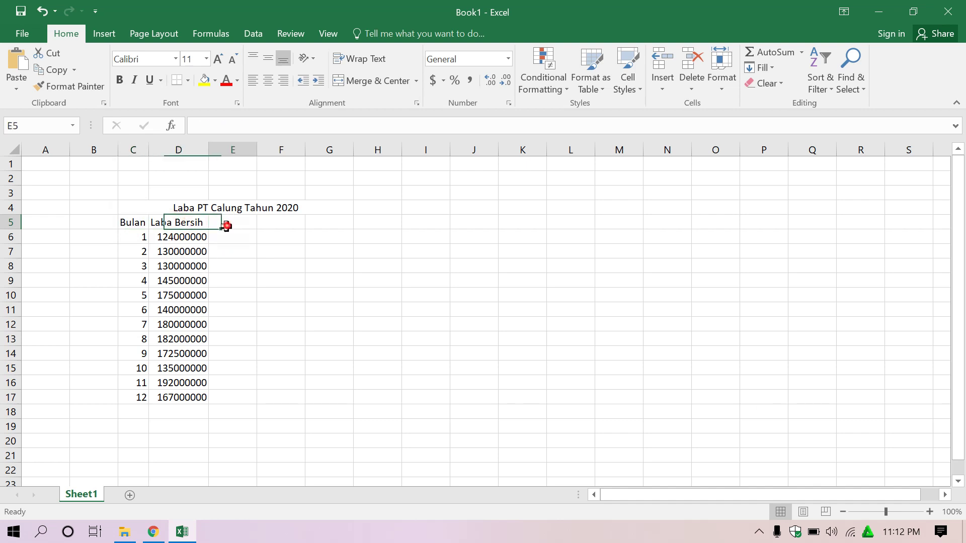
left_click(123, 222)
left_click(176, 221)
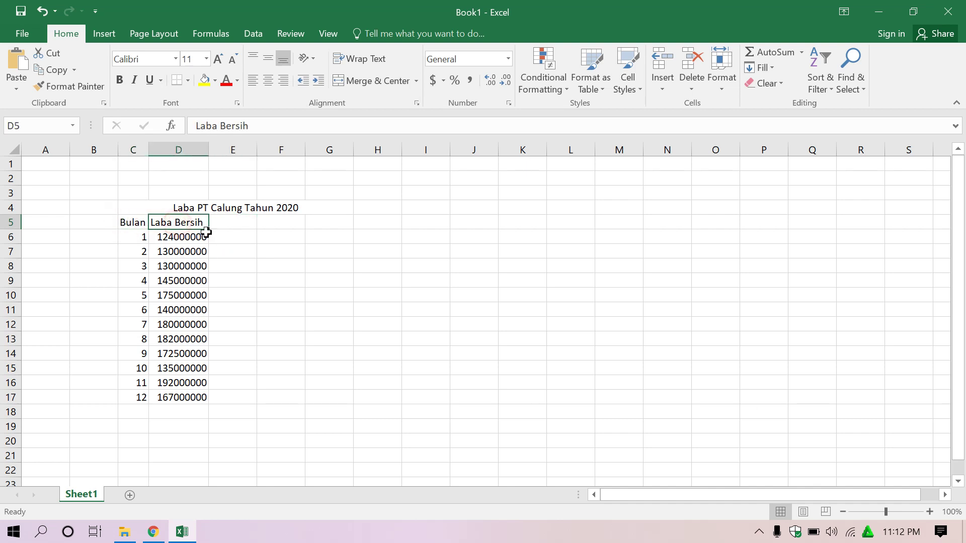
left_click(234, 221)
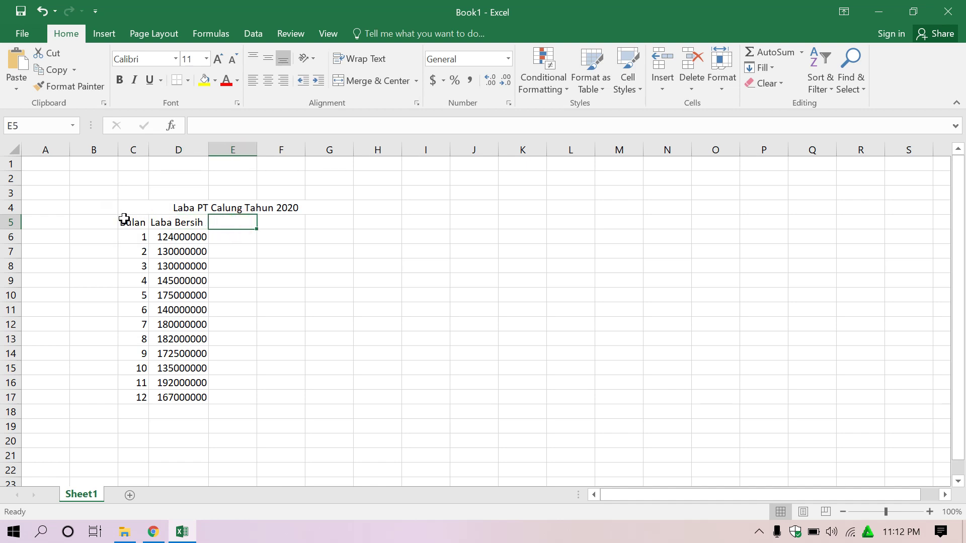
scroll(320, 337, "down", 3)
scroll(242, 345, "up", 3)
left_click(183, 236)
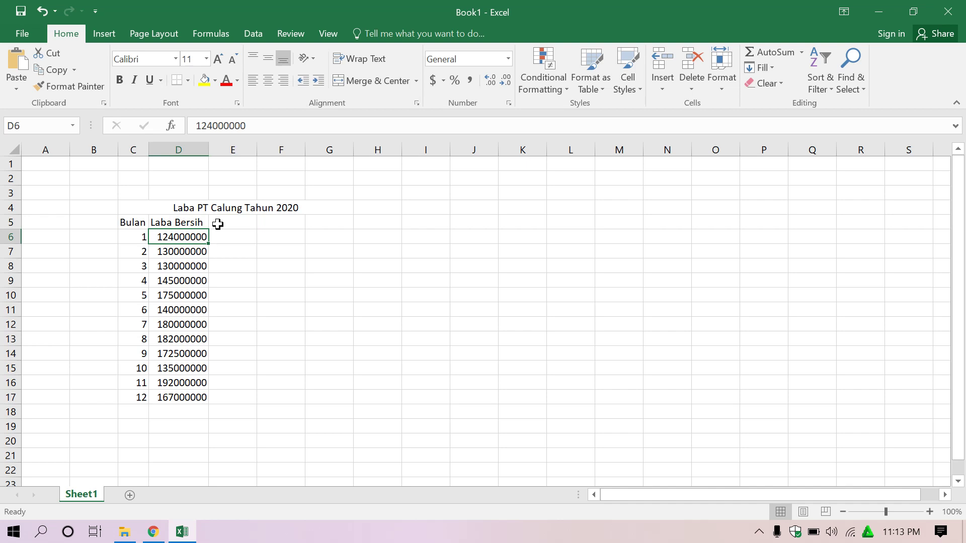
left_click(218, 224)
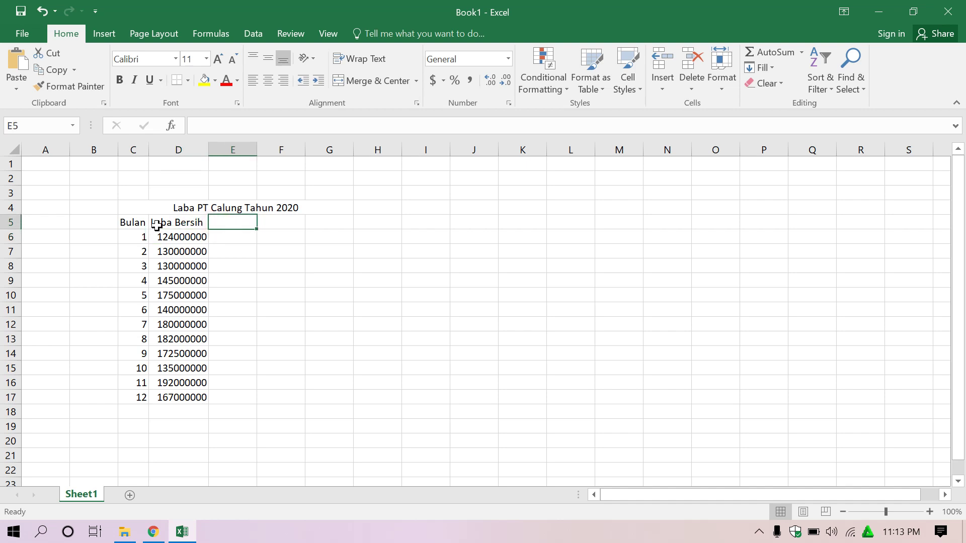
left_click(164, 232)
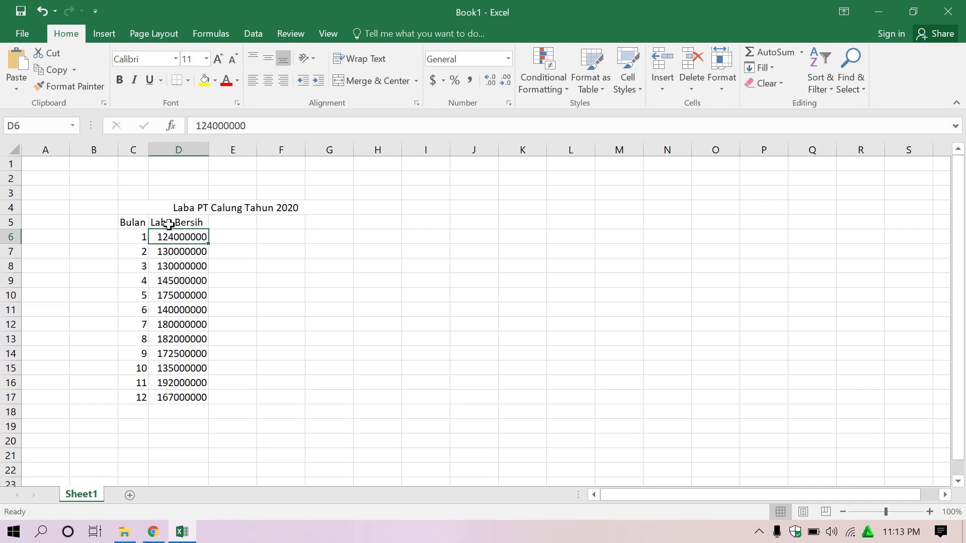
left_click(168, 223)
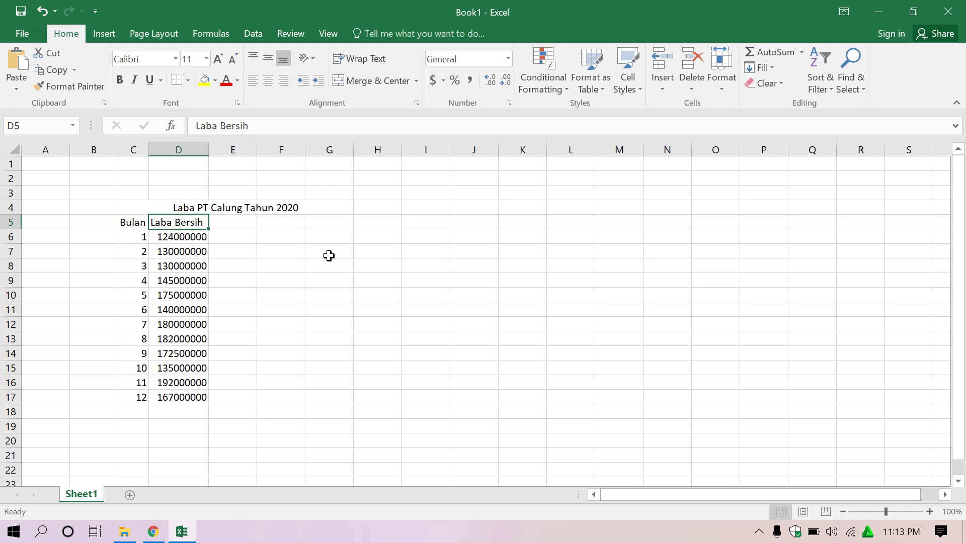
left_click_drag(130, 222, 194, 399)
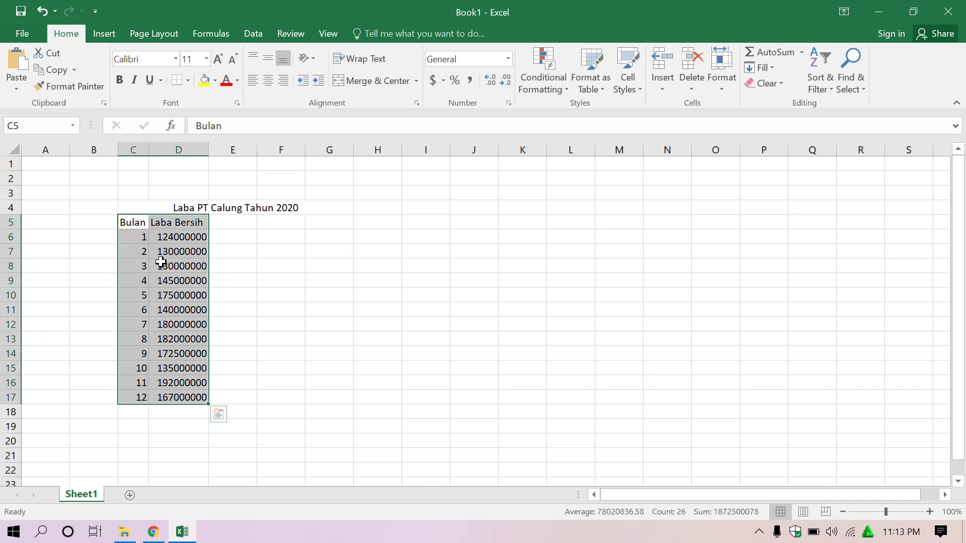
left_click(157, 223)
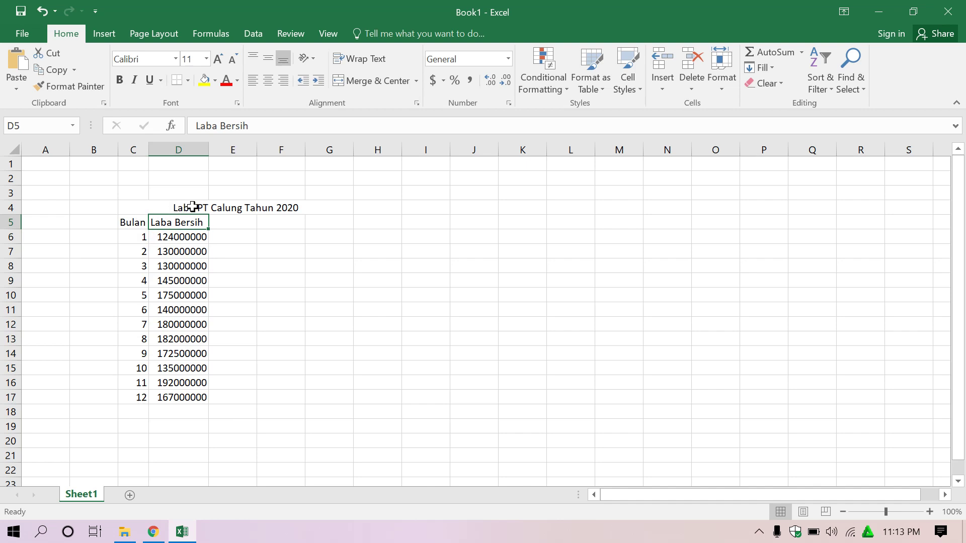
left_click(180, 241)
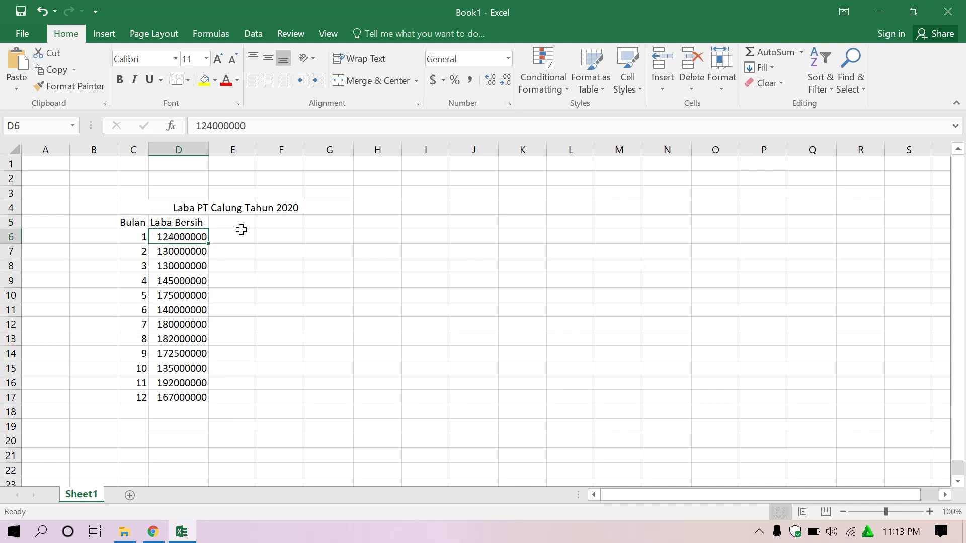
left_click(242, 209)
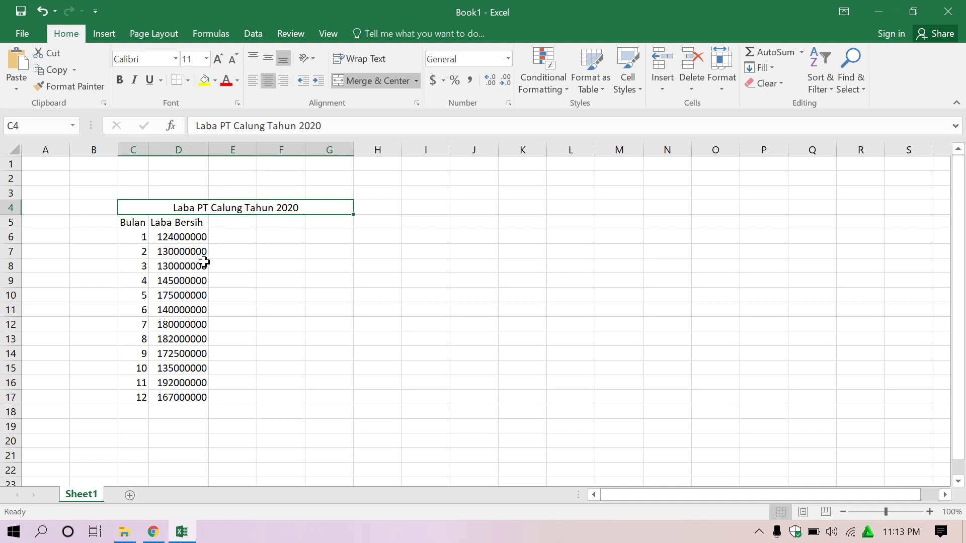
left_click(179, 240)
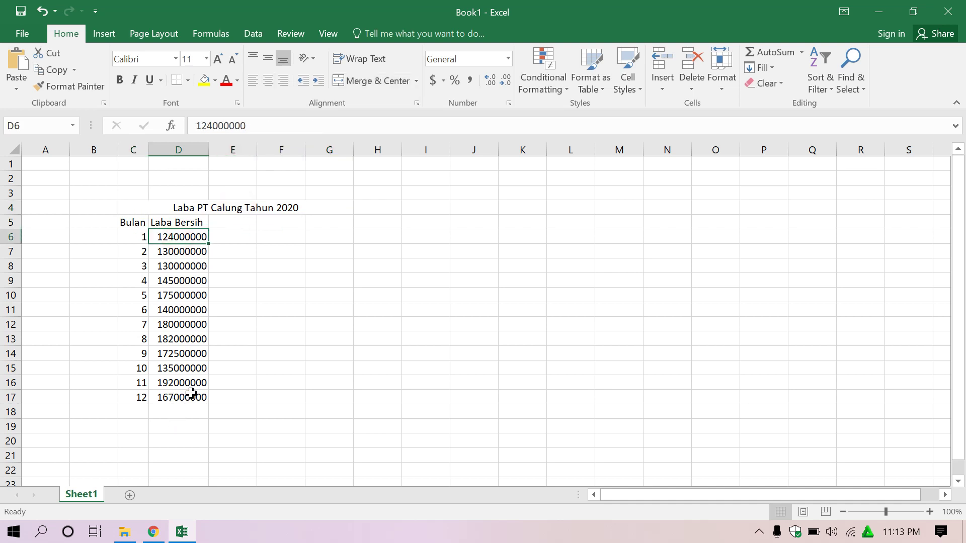
scroll(306, 254, "down", 2)
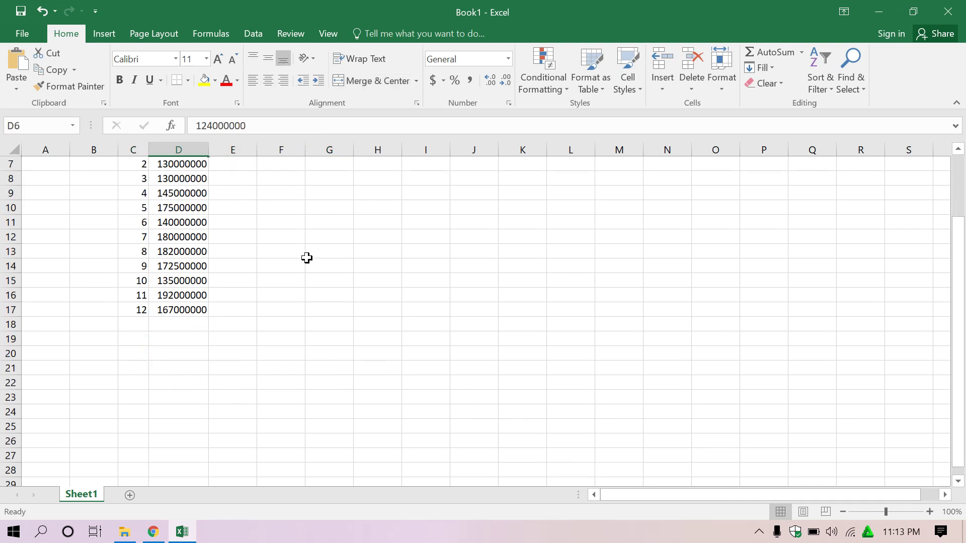
scroll(212, 261, "up", 2)
left_click(134, 221)
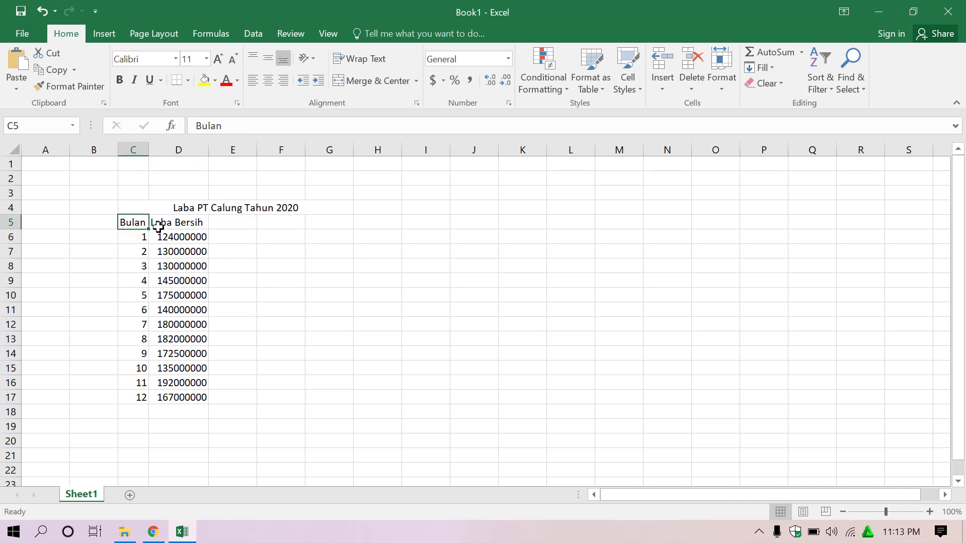
left_click(171, 238)
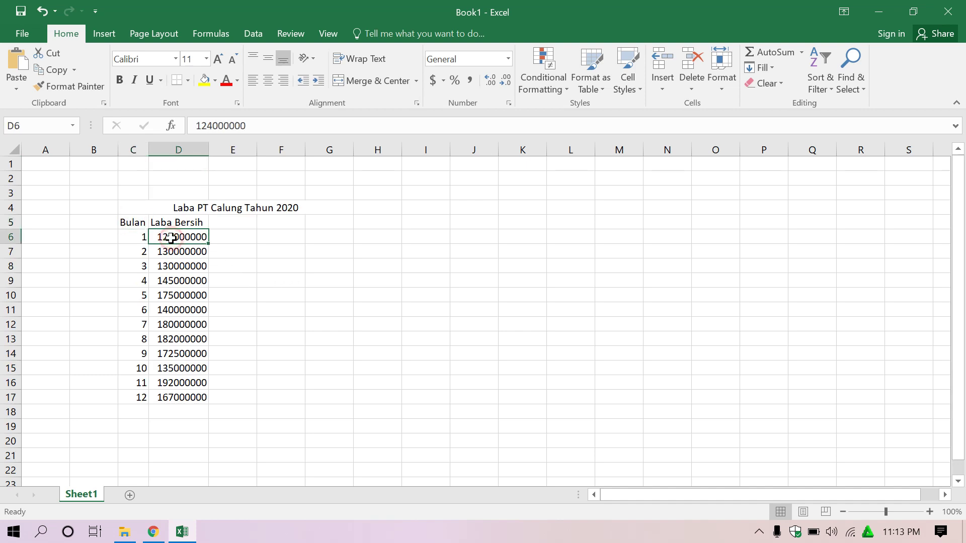
left_click(179, 398)
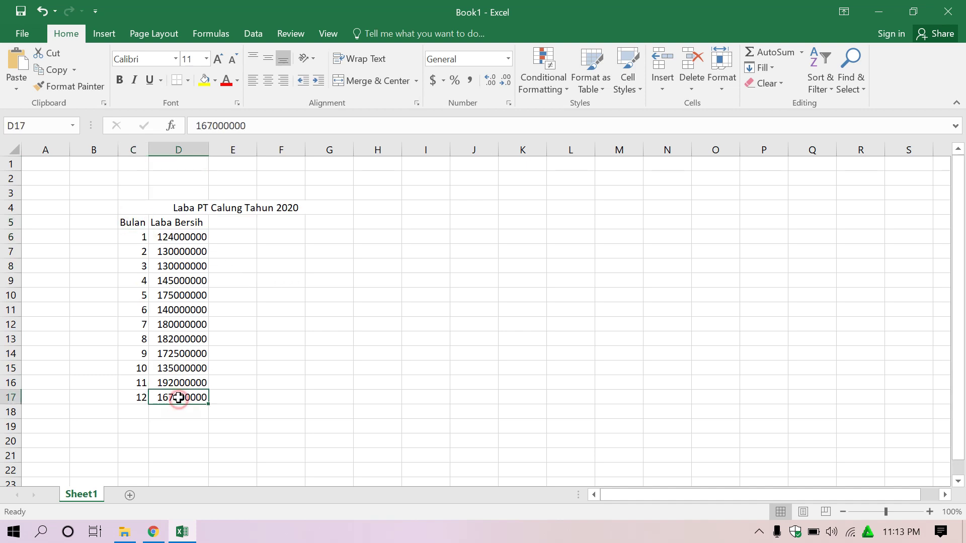
left_click(165, 238)
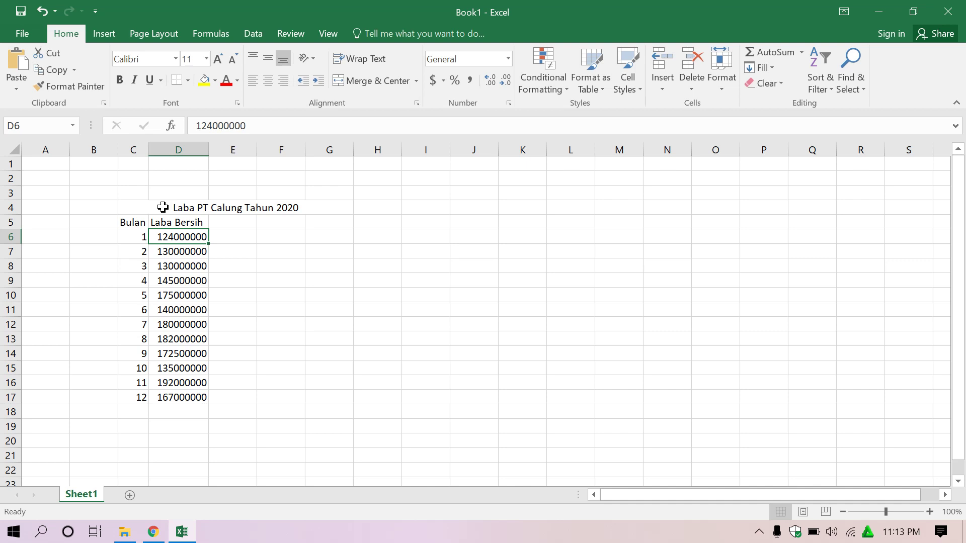
left_click(177, 256)
left_click(162, 221)
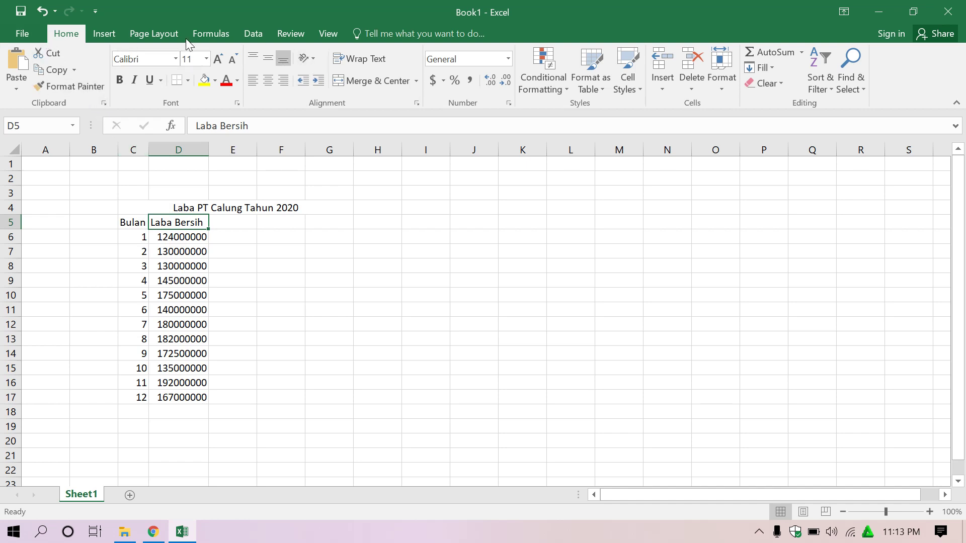
Enable the Analysis ToolPak Excel add-in and locate the Data Analysis command
left_click(32, 31)
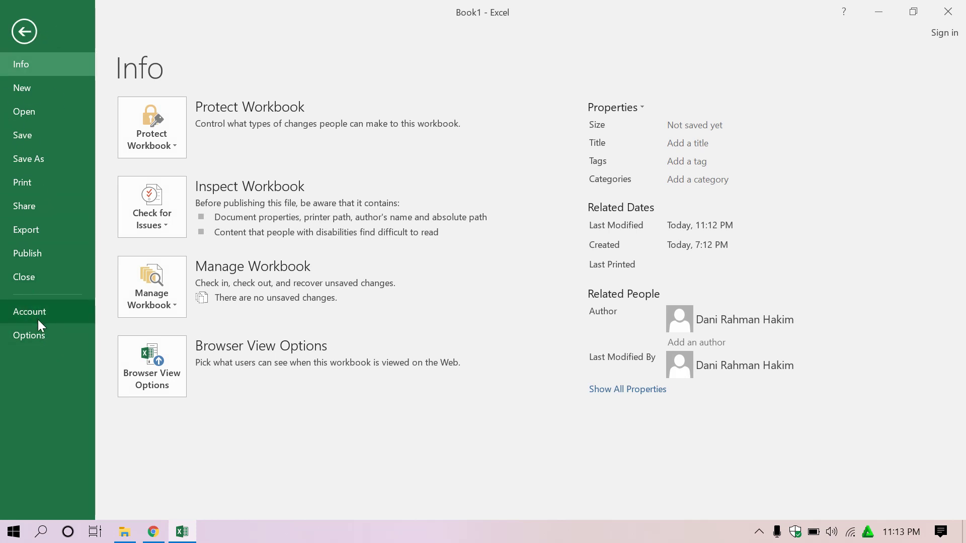
left_click(39, 334)
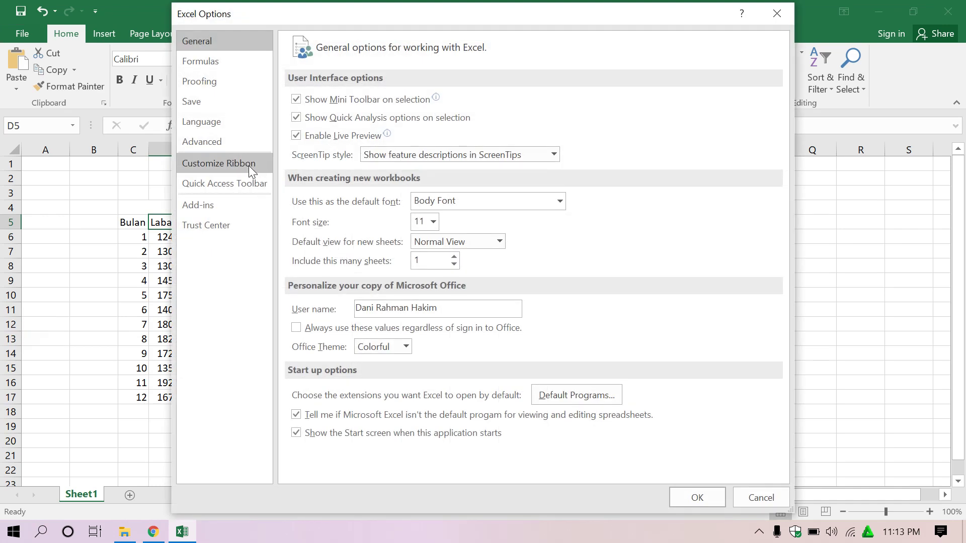
left_click(213, 205)
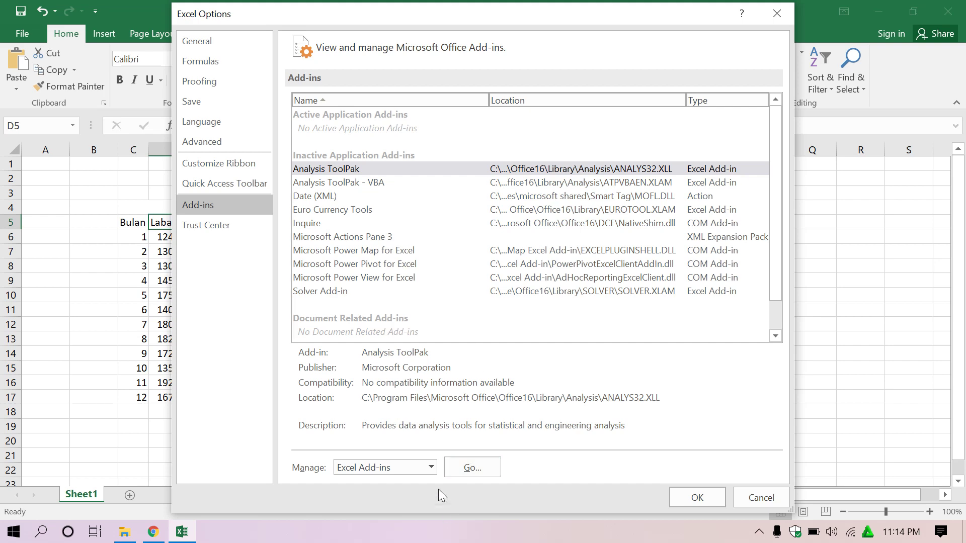
left_click(472, 467)
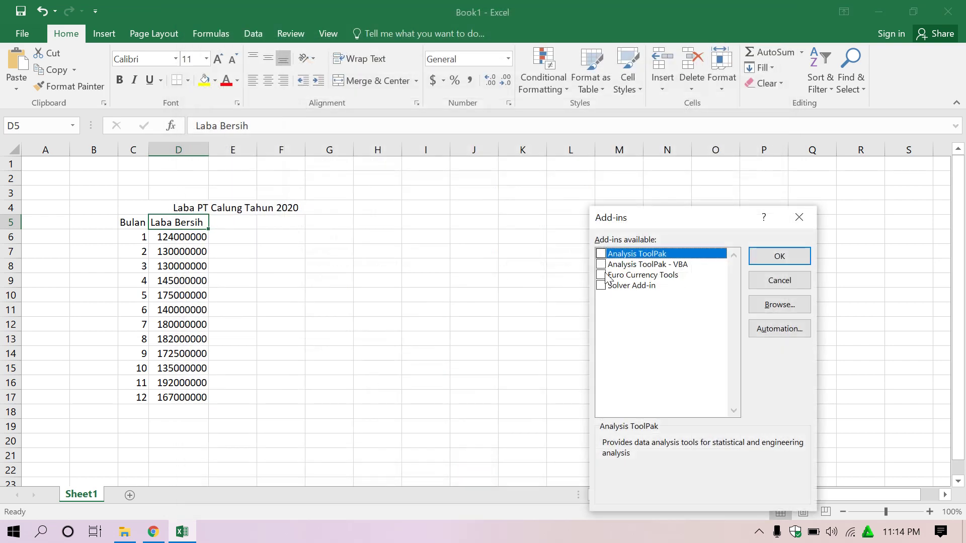
left_click(601, 254)
left_click(769, 258)
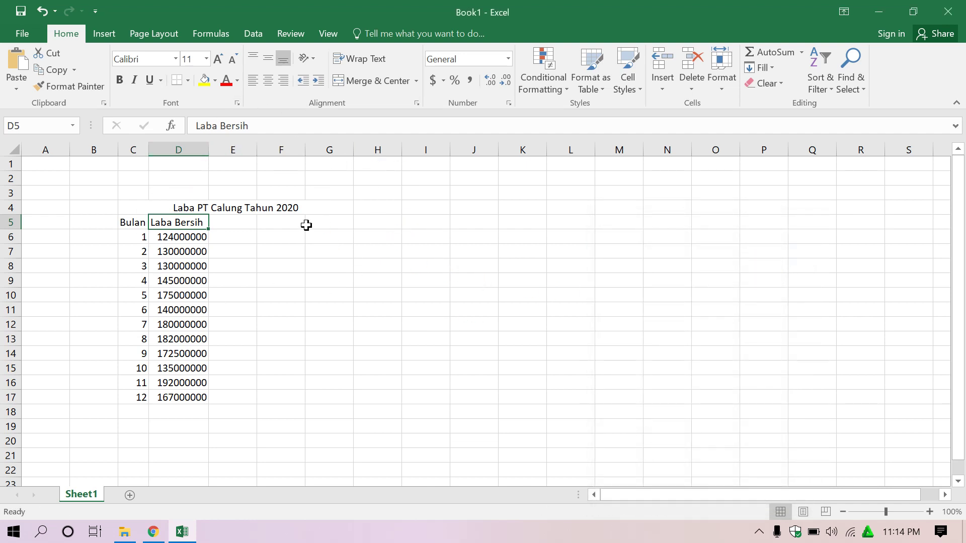
left_click(102, 33)
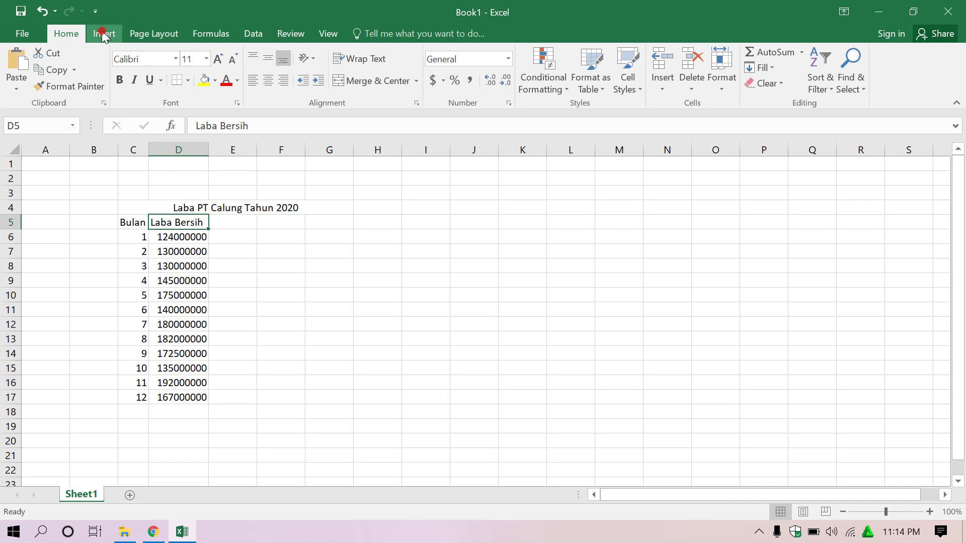
left_click(257, 34)
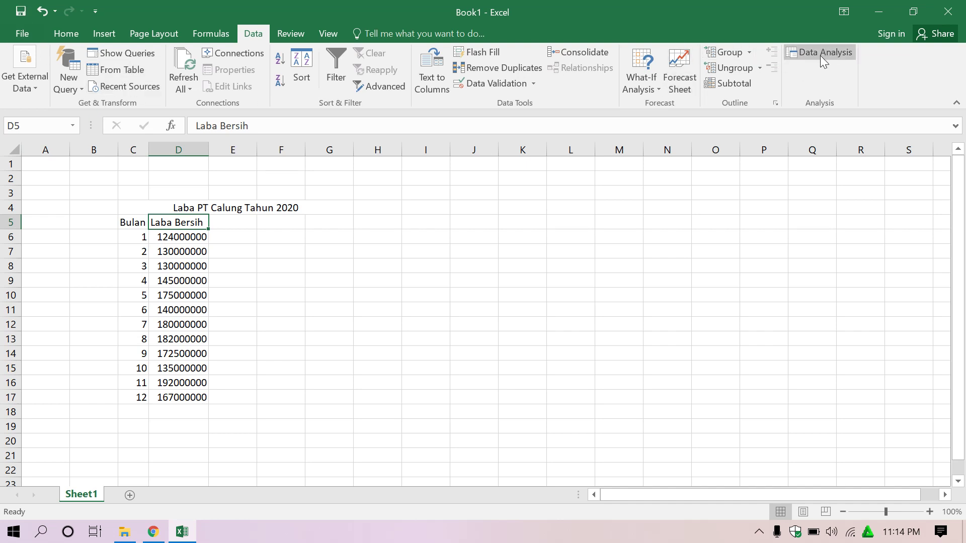
Review the Bulan and Laba Bersih columns, including the net profit values in D6:D17, as the data for the analysis
left_click(226, 236)
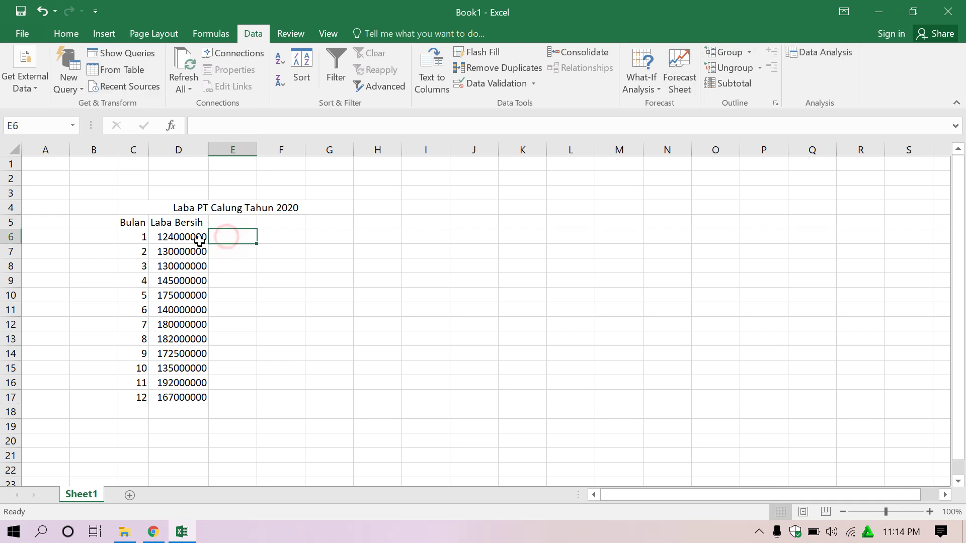
left_click(138, 221)
left_click(195, 218)
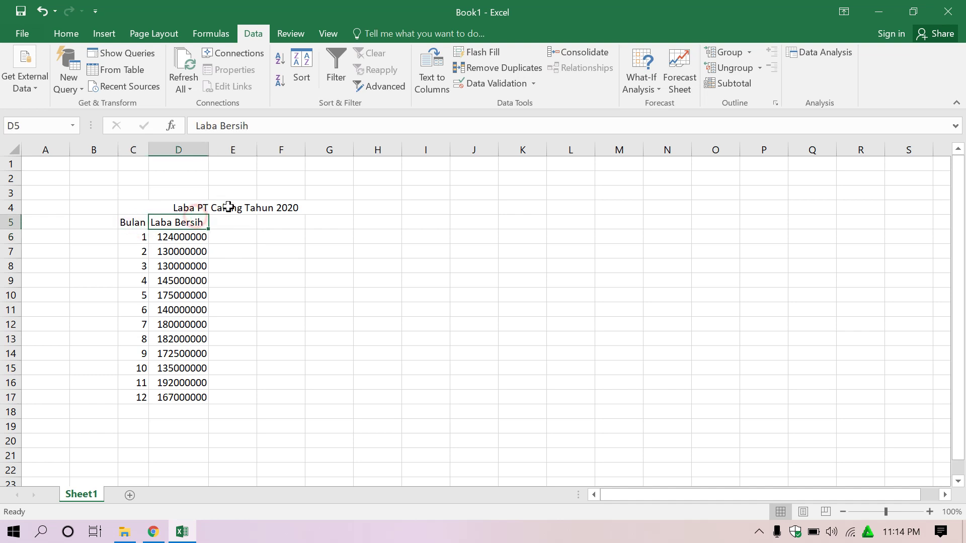
left_click(190, 237)
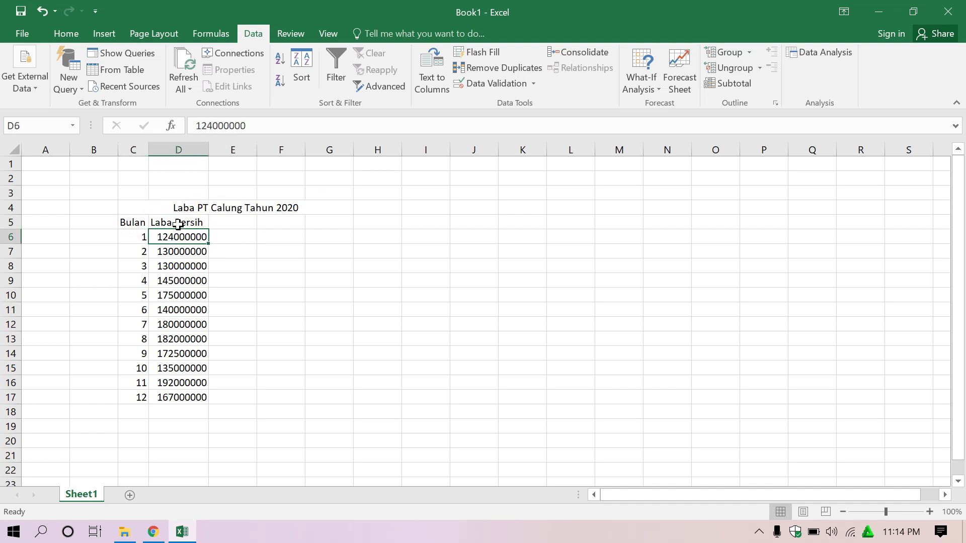
left_click(178, 224)
left_click_drag(180, 236, 186, 397)
left_click(129, 236)
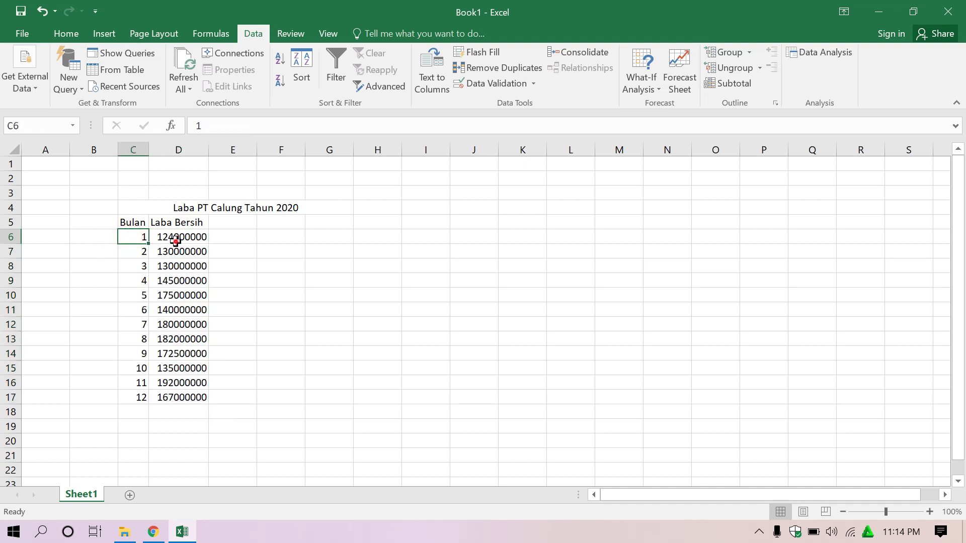
left_click(175, 240)
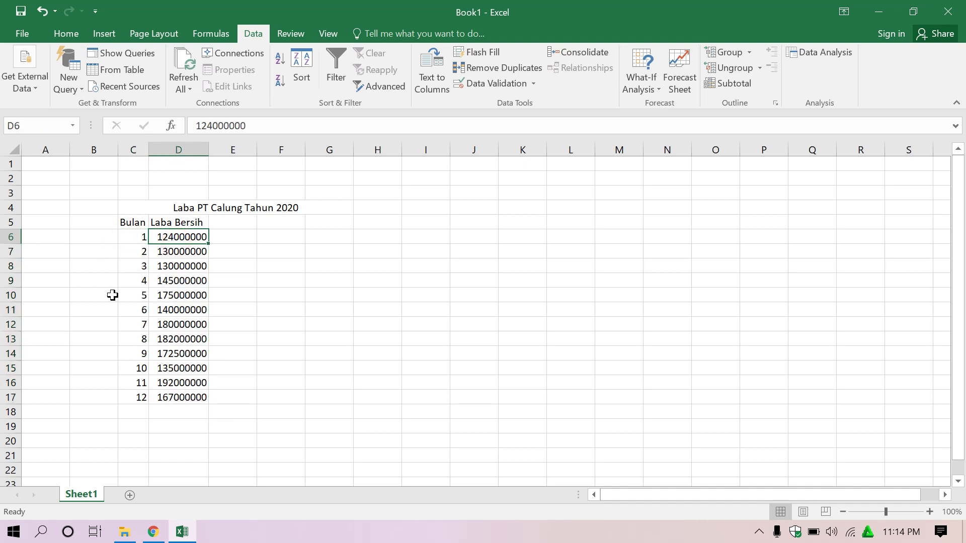
Open the Data Analysis tools and look through the available methods, from the Anova entries to the t-Test and z-Test entries
left_click(808, 53)
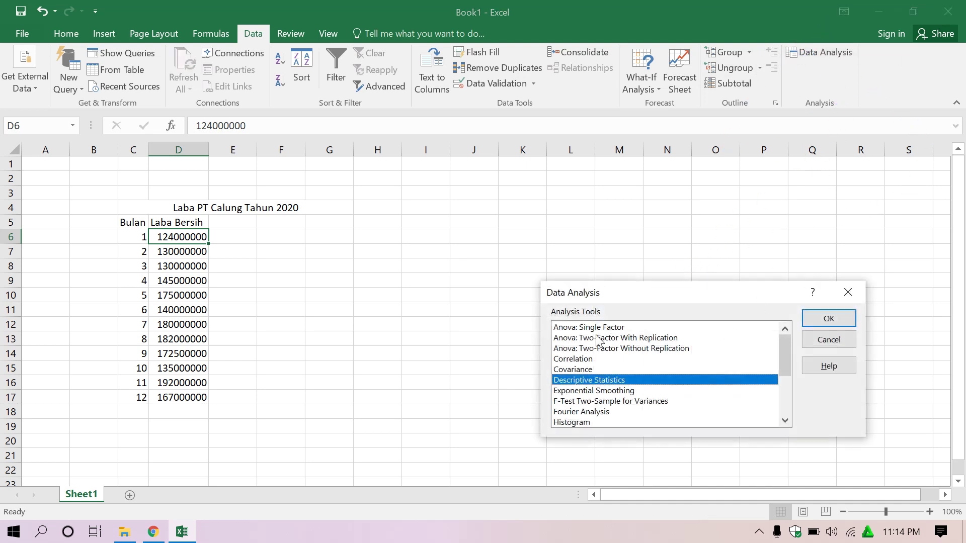
scroll(617, 392, "down", 3)
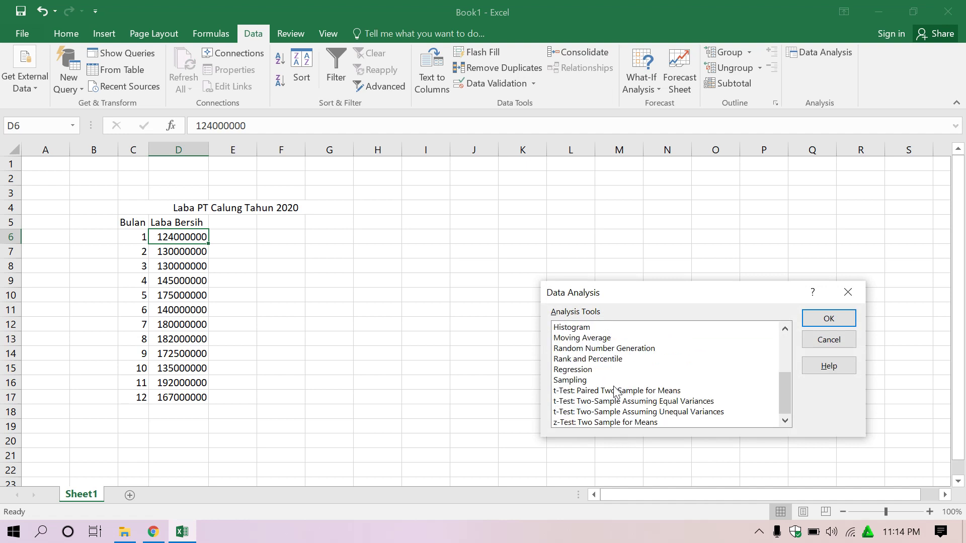
scroll(611, 384, "up", 3)
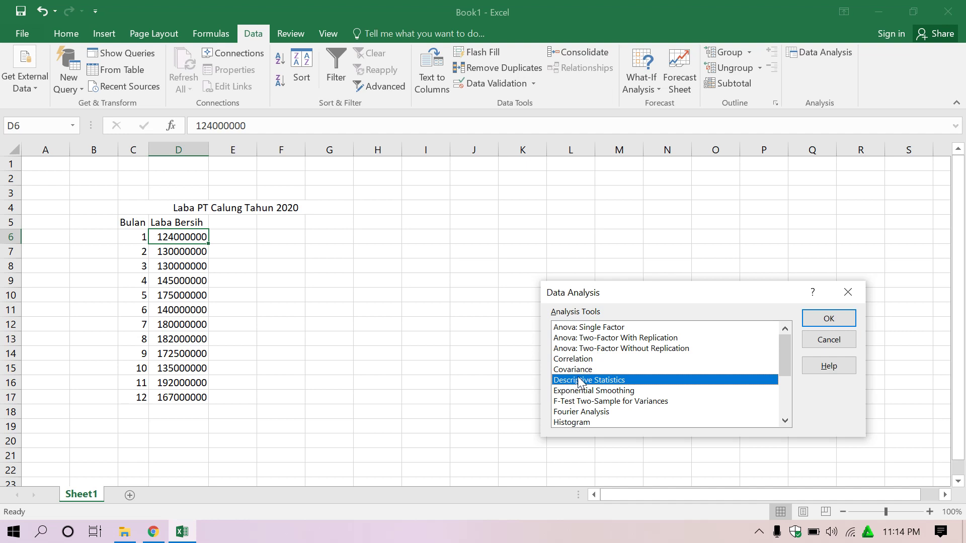
scroll(579, 379, "down", 3)
scroll(581, 372, "up", 2)
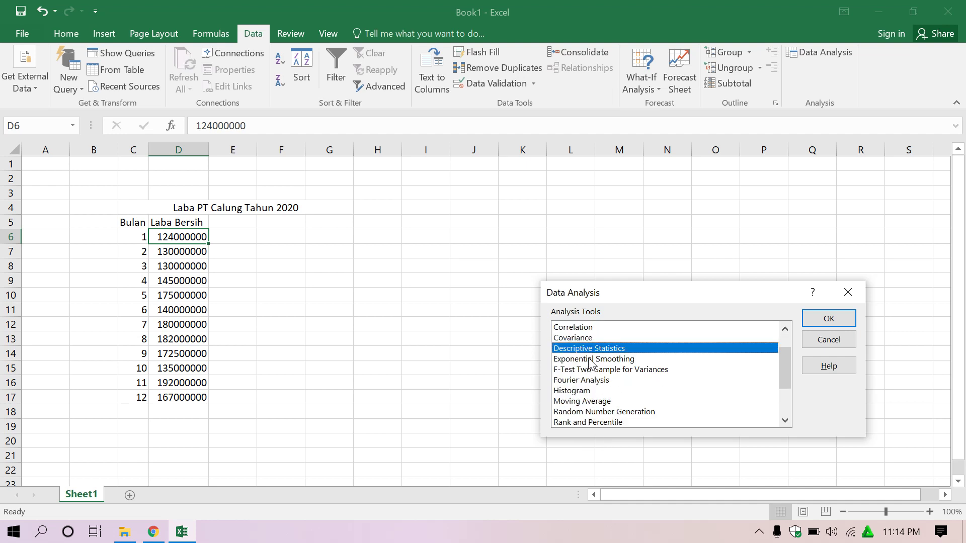
left_click(586, 360)
left_click(576, 348)
left_click(603, 358)
scroll(594, 410, "down", 2)
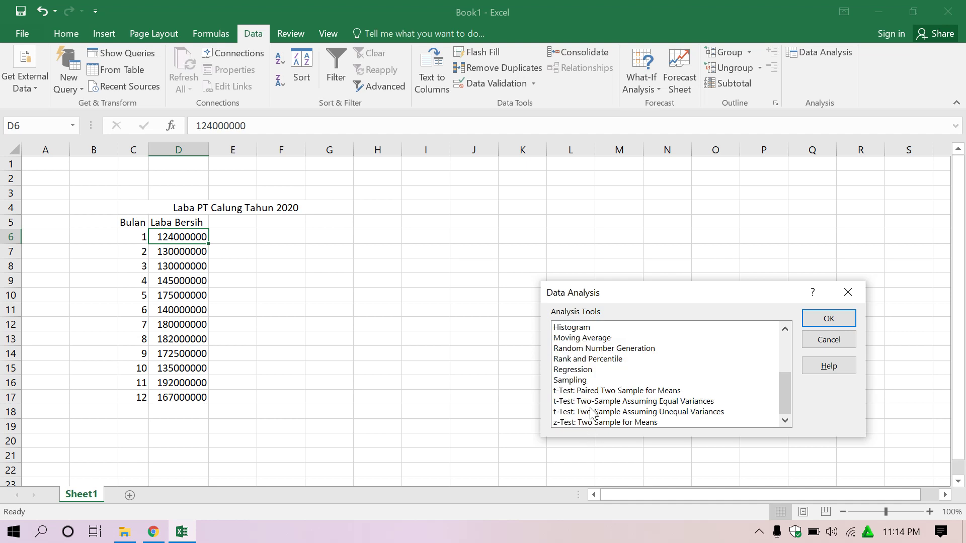
left_click(582, 391)
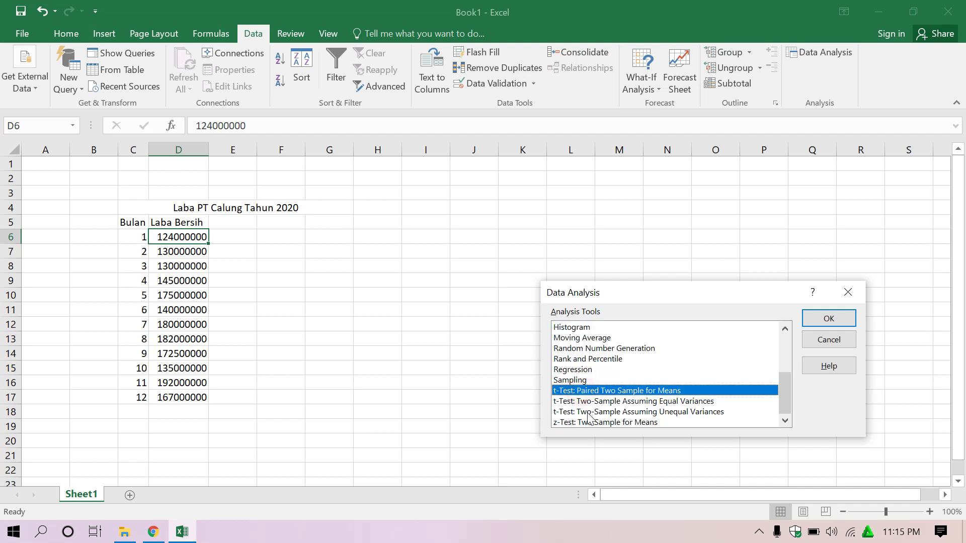
left_click(573, 422)
scroll(578, 374, "up", 3)
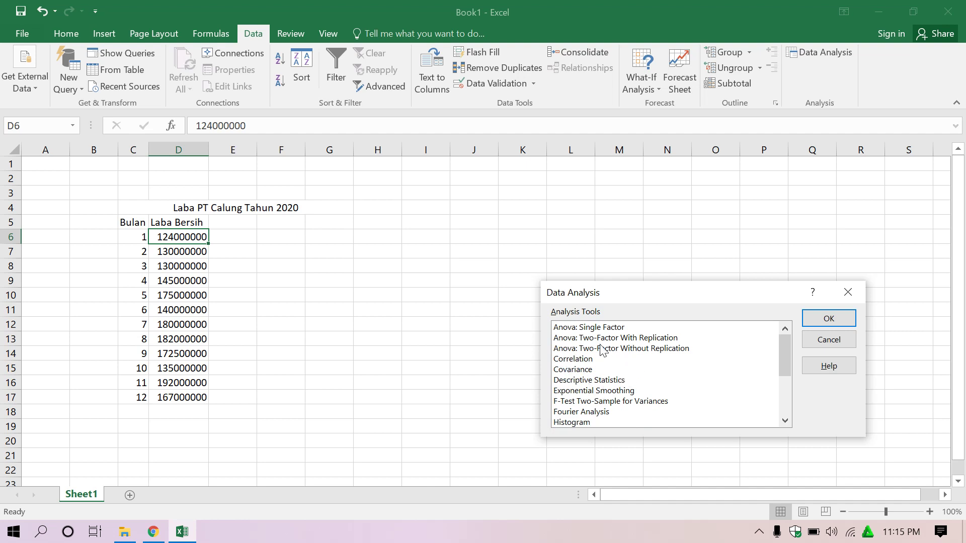
Choose Descriptive Statistics as the analysis tool and open its settings
left_click(599, 380)
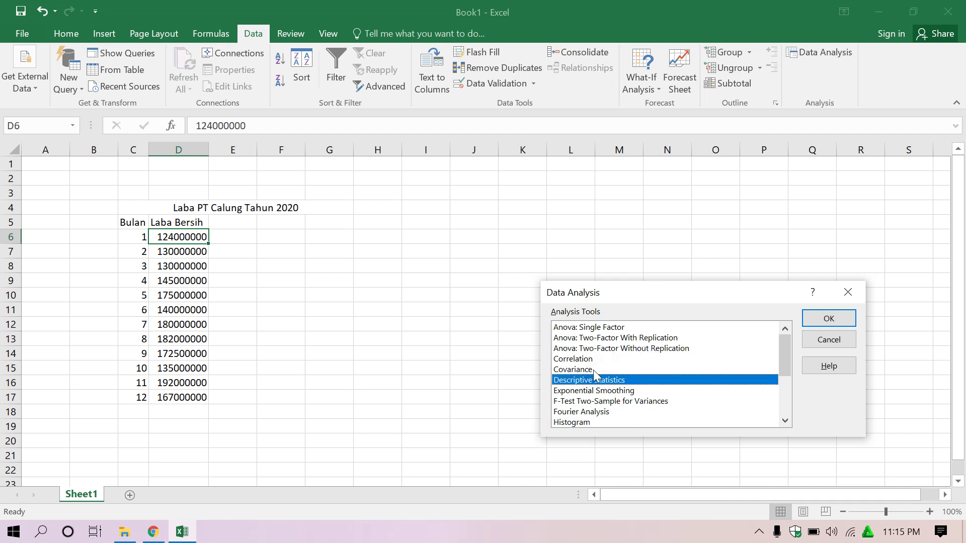
scroll(571, 345, "down", 2)
scroll(571, 346, "up", 2)
left_click(591, 370)
left_click(588, 381)
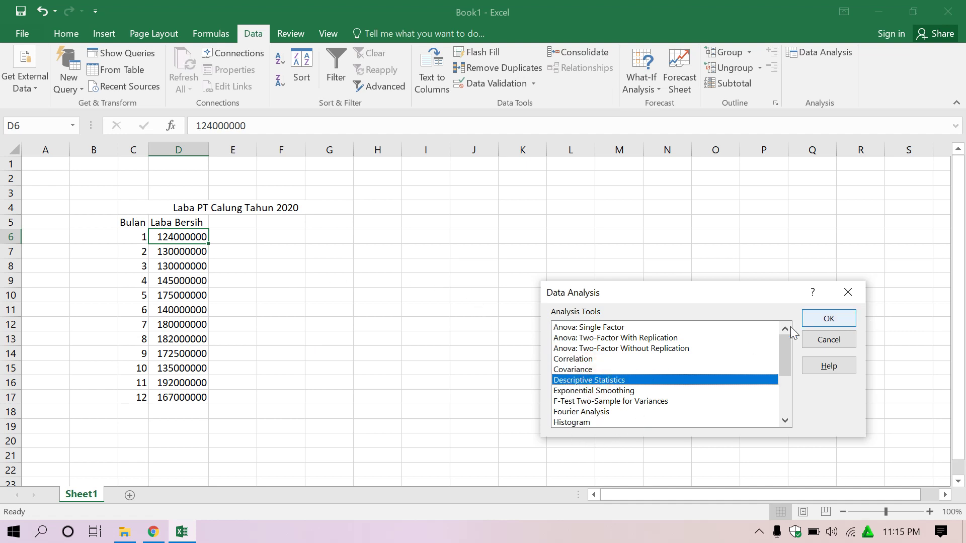
left_click(825, 320)
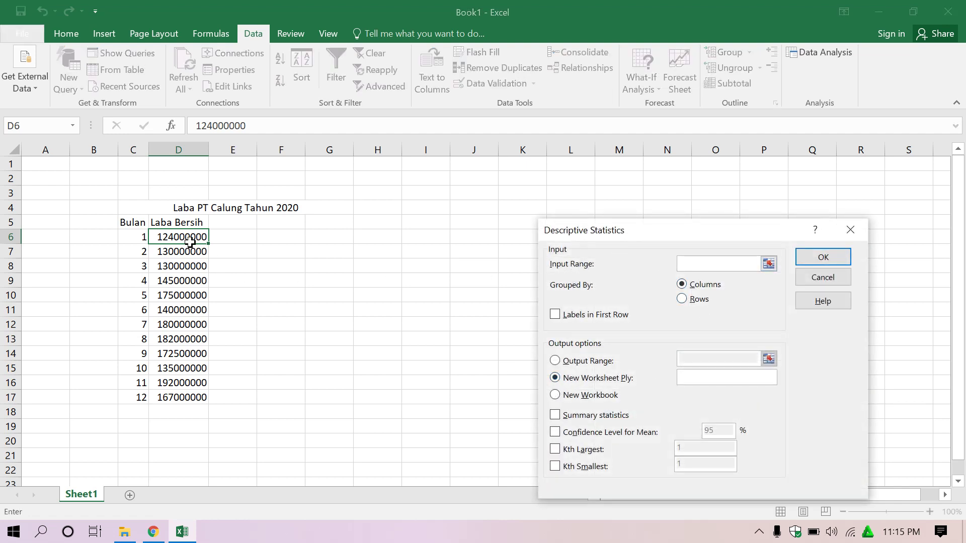
Set the input range to the net profit values in D6:D17 and choose Output Range as the output option
left_click_drag(185, 236, 179, 398)
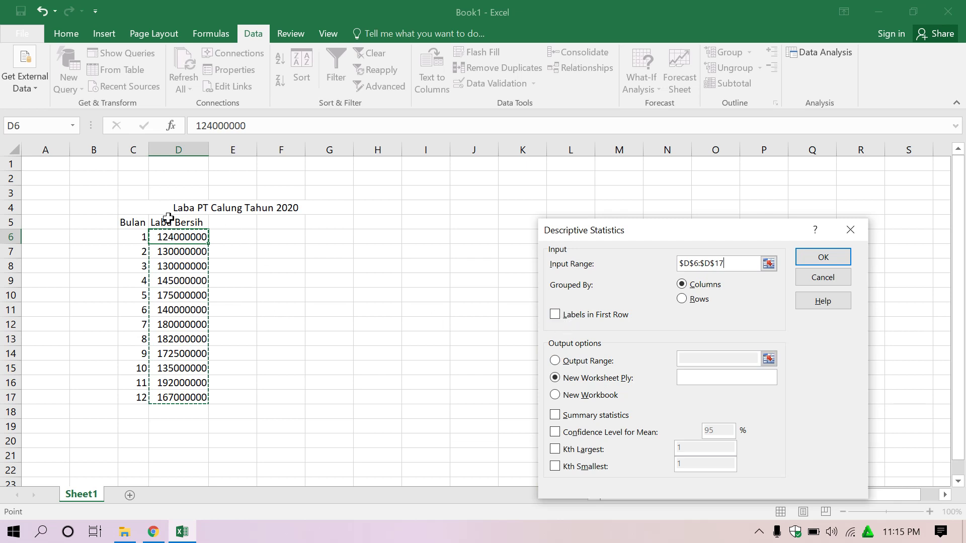
left_click(586, 365)
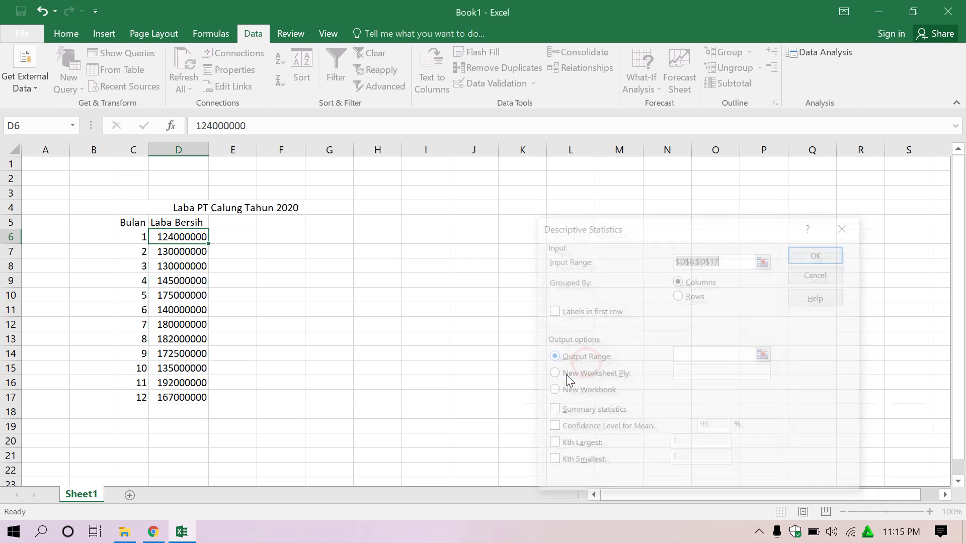
left_click(415, 224)
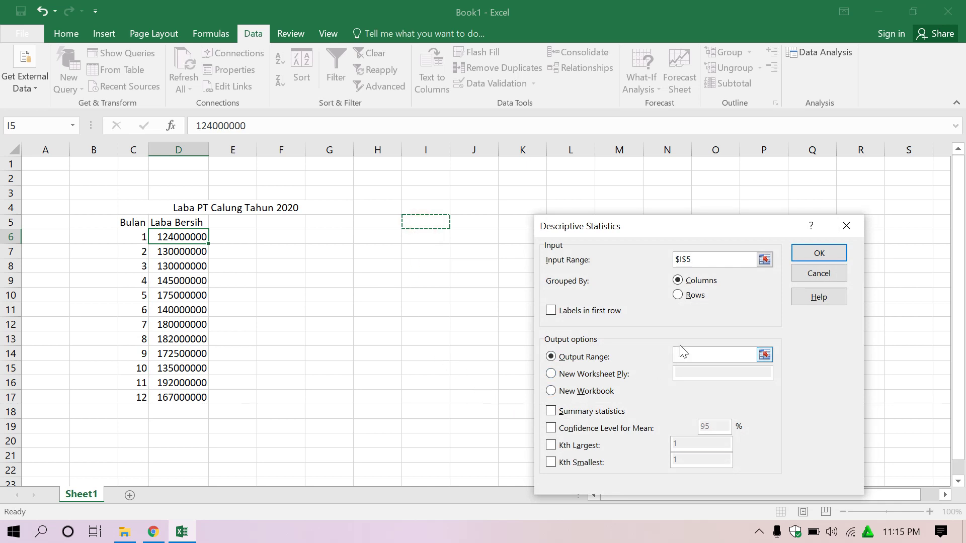
left_click(764, 259)
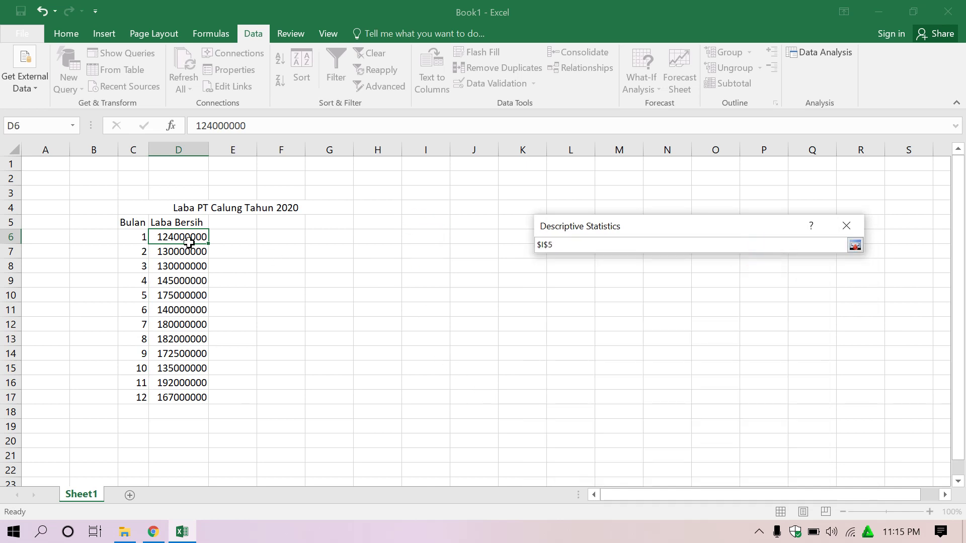
left_click_drag(182, 237, 171, 401)
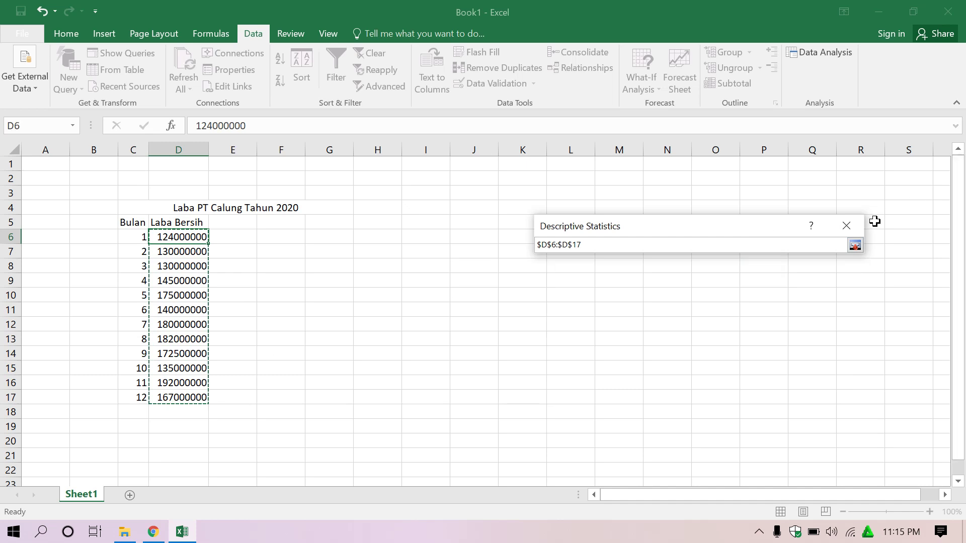
left_click(855, 245)
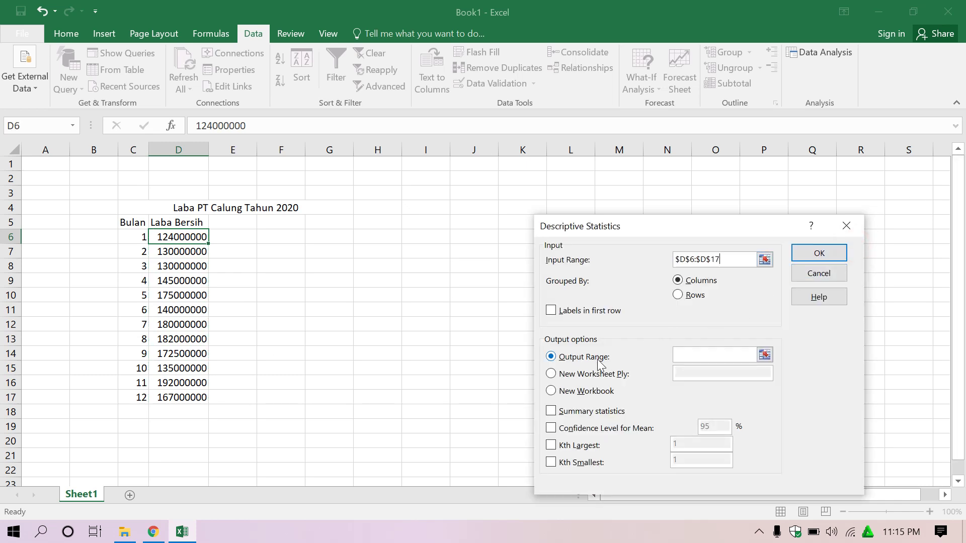
Set the output range to G6, enable Summary statistics and run the descriptive statistics analysis
left_click(711, 353)
left_click(315, 236)
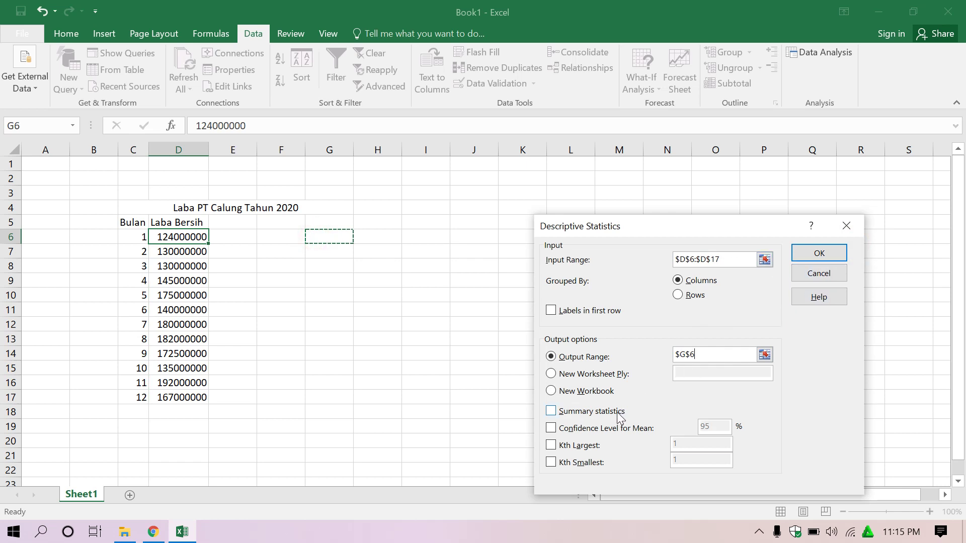
left_click(593, 412)
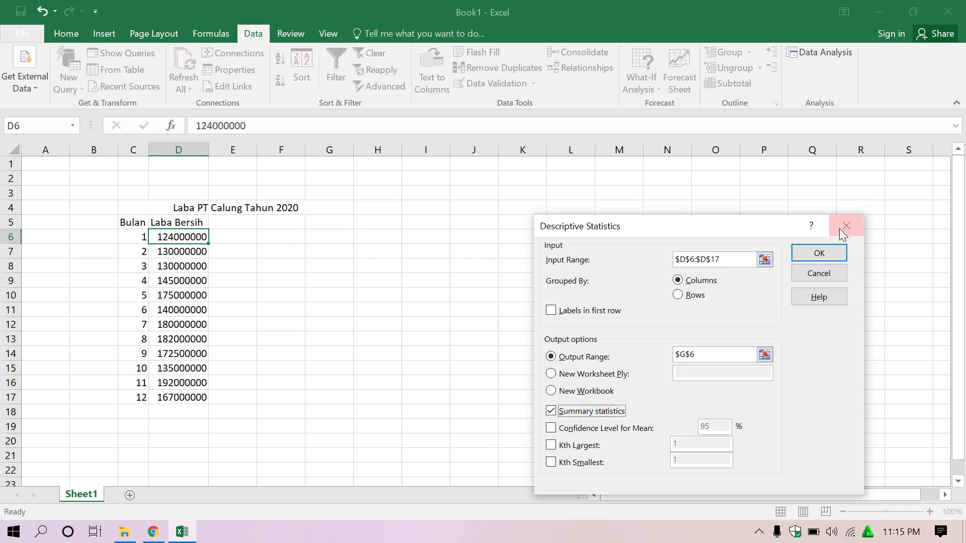
left_click(821, 252)
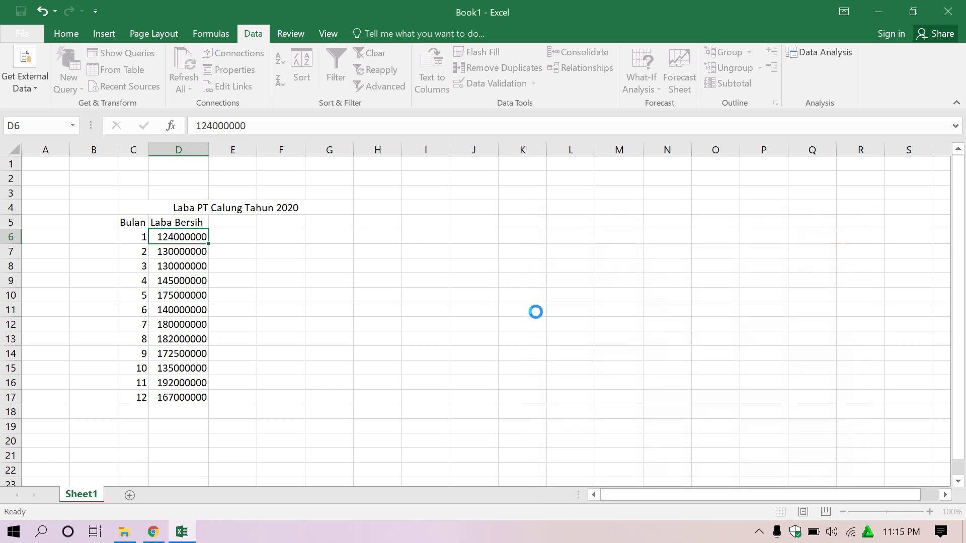
AutoFit columns G and H so the statistic labels and values show in full
left_click(353, 240)
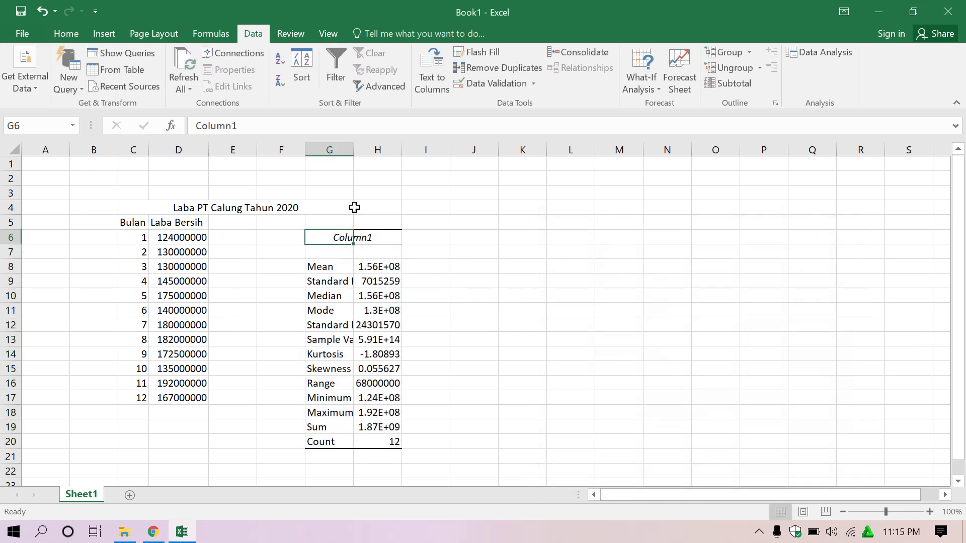
double_click(353, 150)
double_click(447, 149)
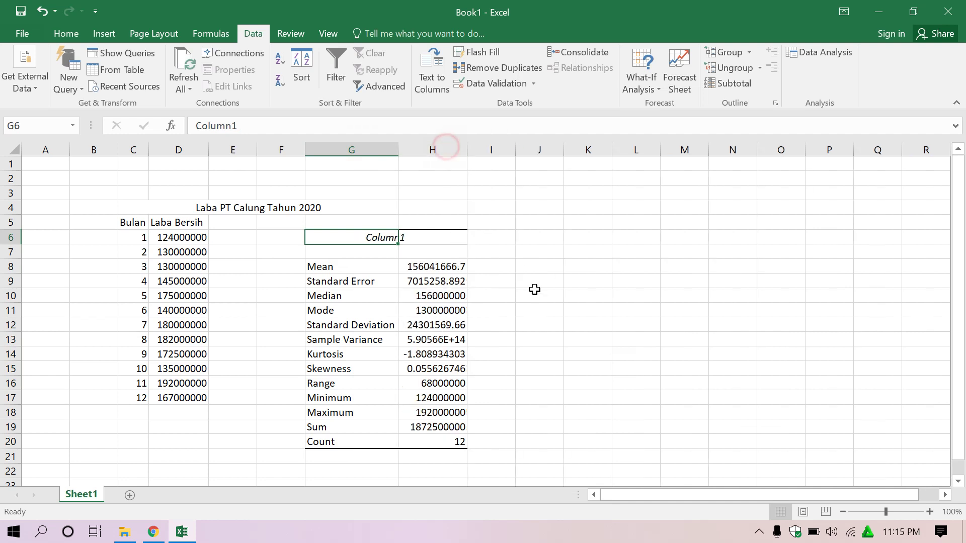
left_click(534, 289)
Review the Mean, Standard Error, Median and Mode labels and values in the output table
left_click(432, 268)
left_click(360, 268)
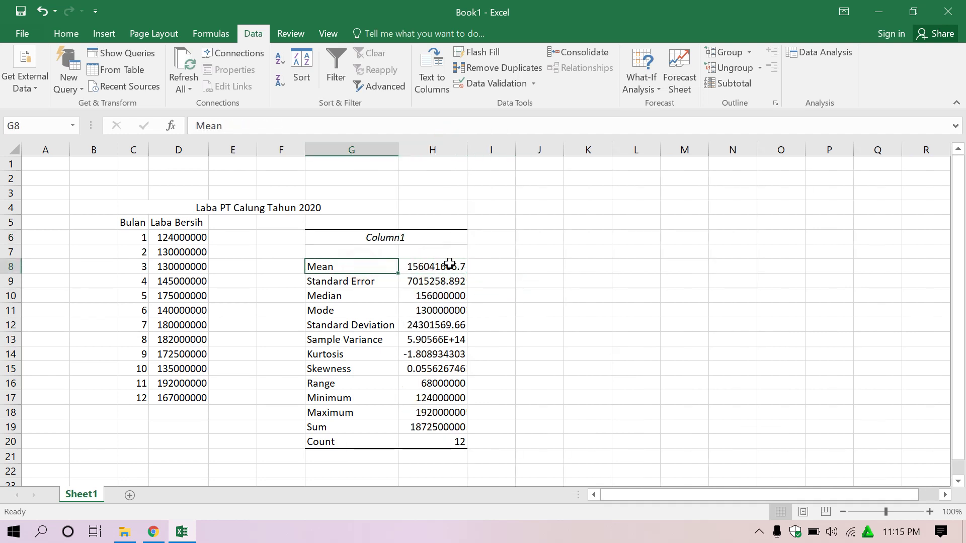
left_click(449, 263)
left_click(371, 268)
left_click(371, 285)
left_click(416, 283)
left_click(359, 301)
left_click(421, 294)
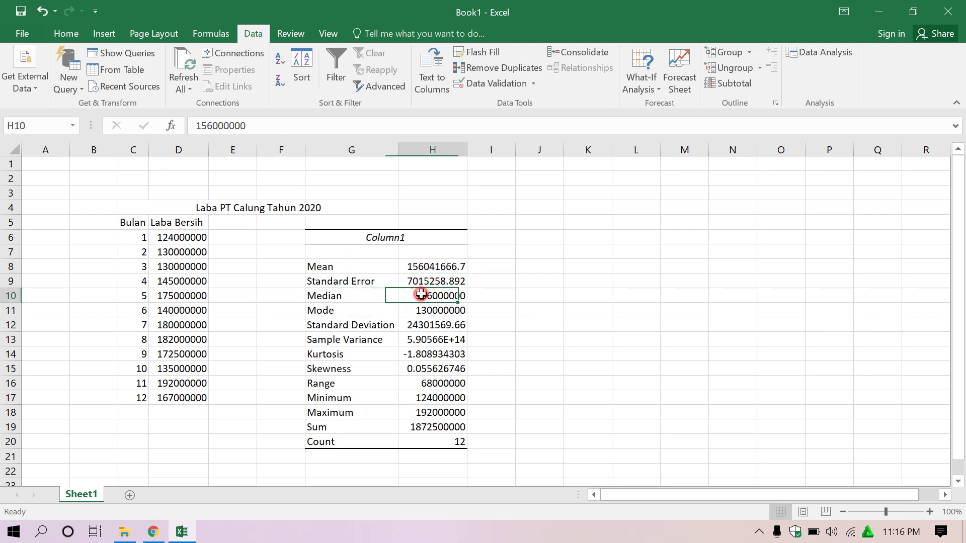
left_click(362, 308)
left_click(407, 307)
Review the Standard Deviation, Sample Variance, Kurtosis and Skewness rows of the output table
left_click(349, 322)
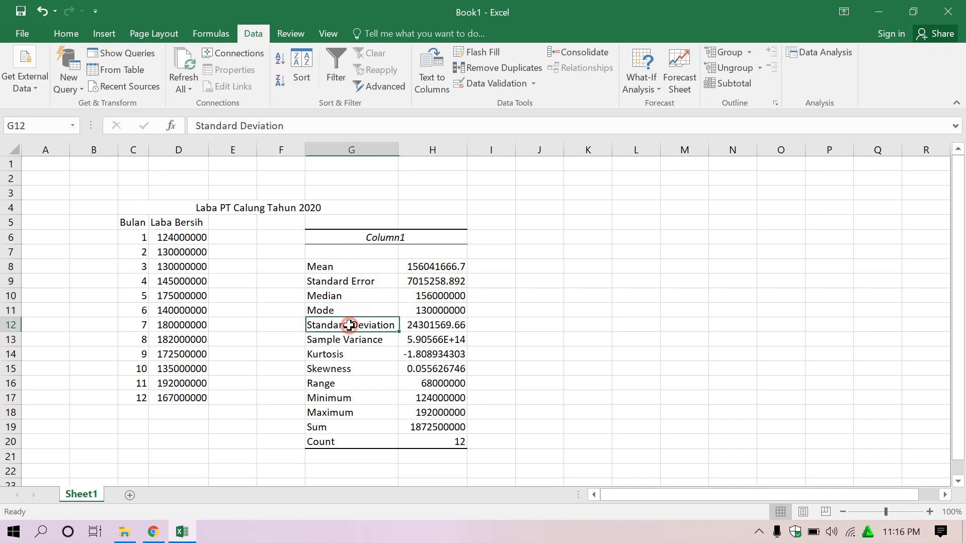
left_click(427, 323)
left_click(353, 340)
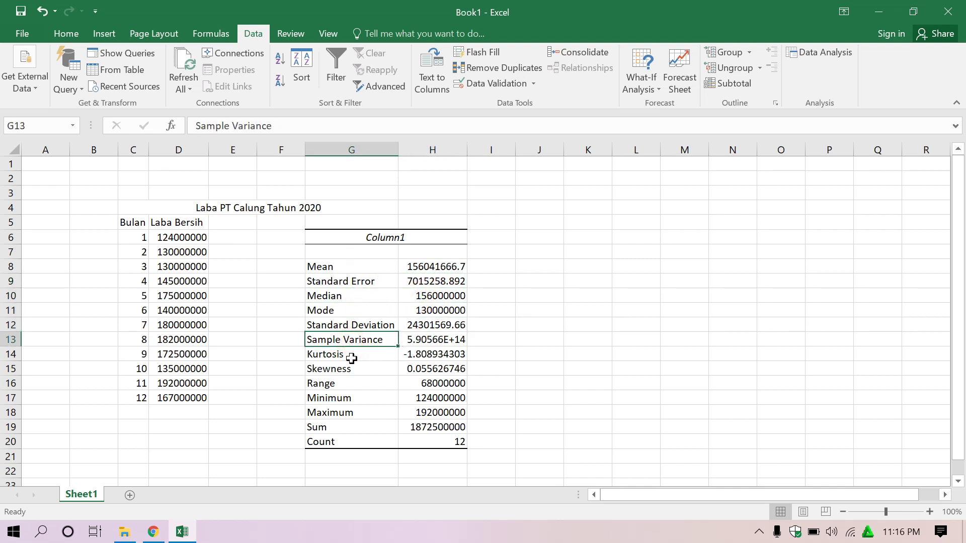
left_click(324, 359)
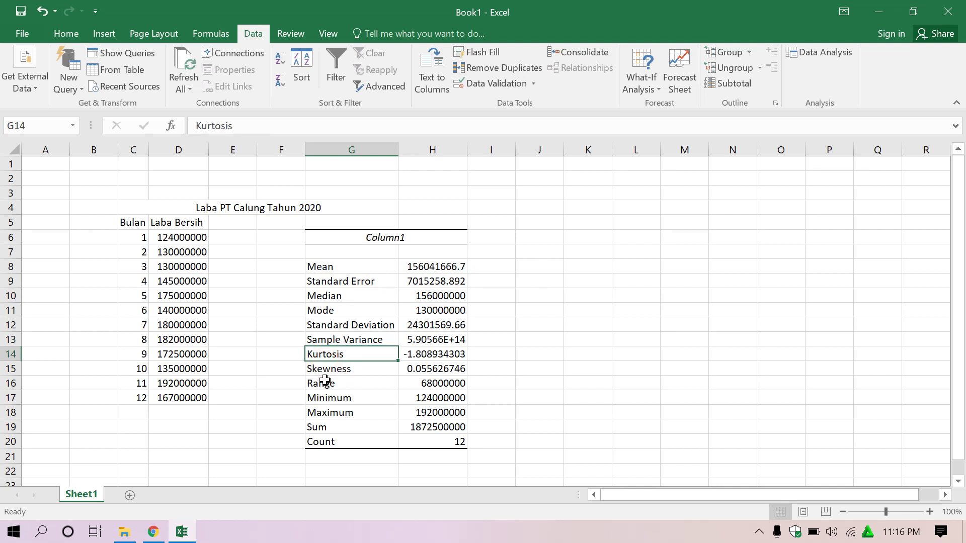
left_click(326, 372)
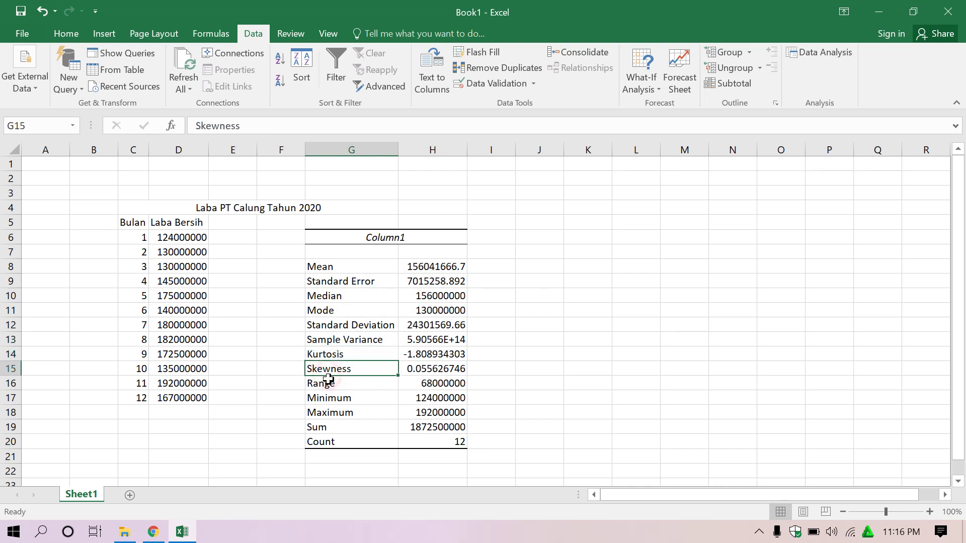
left_click(342, 354)
left_click(343, 366)
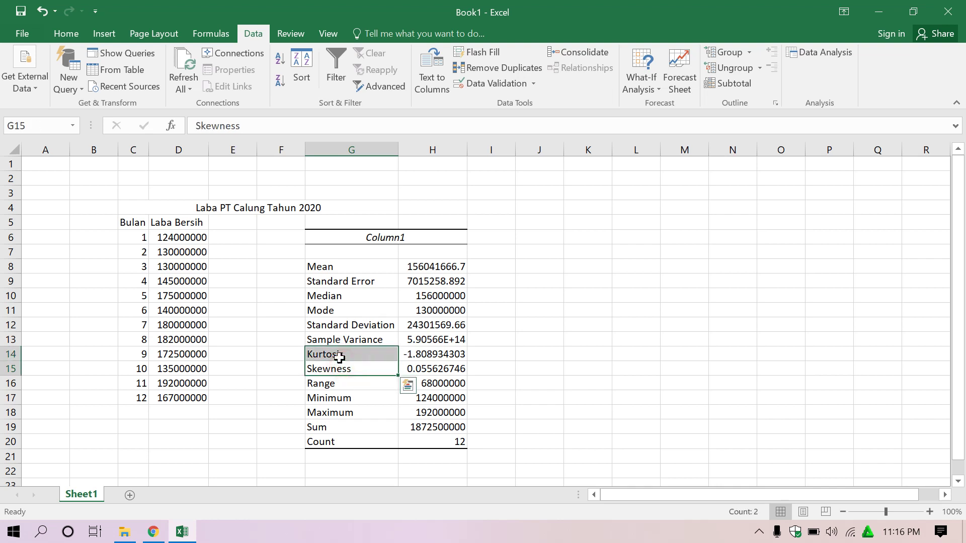
left_click(337, 353)
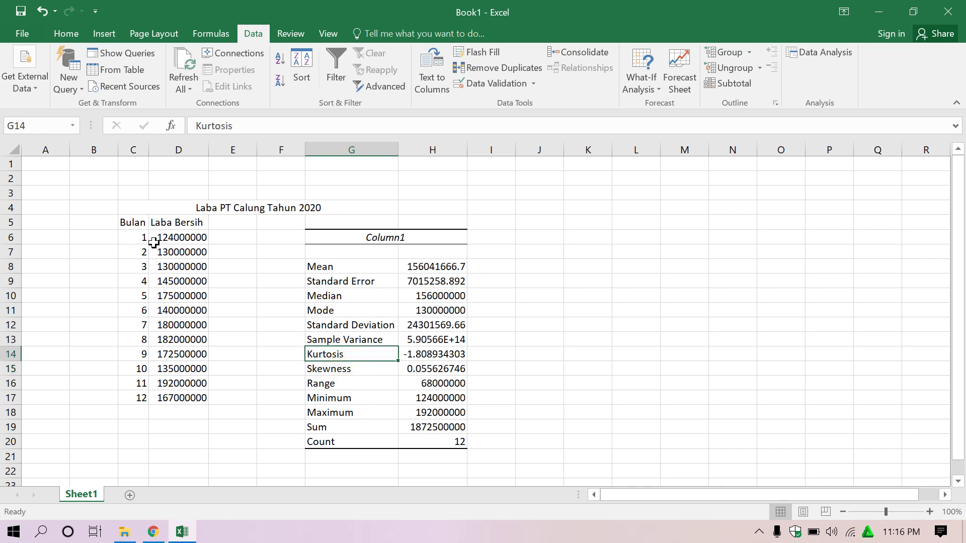
Examine the net profit data in column D along with the Range, Minimum, Maximum and Sum rows of the output table
left_click_drag(164, 238, 173, 382)
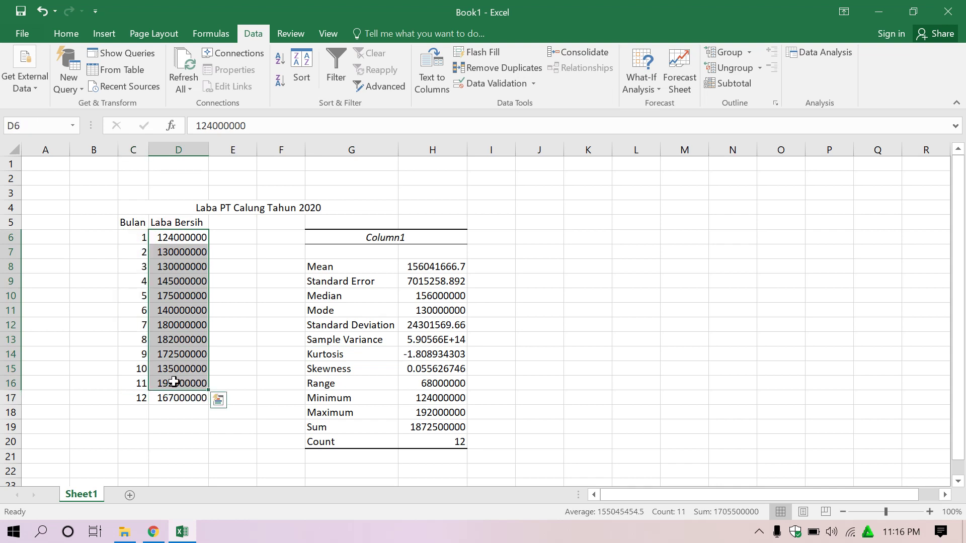
left_click(178, 404)
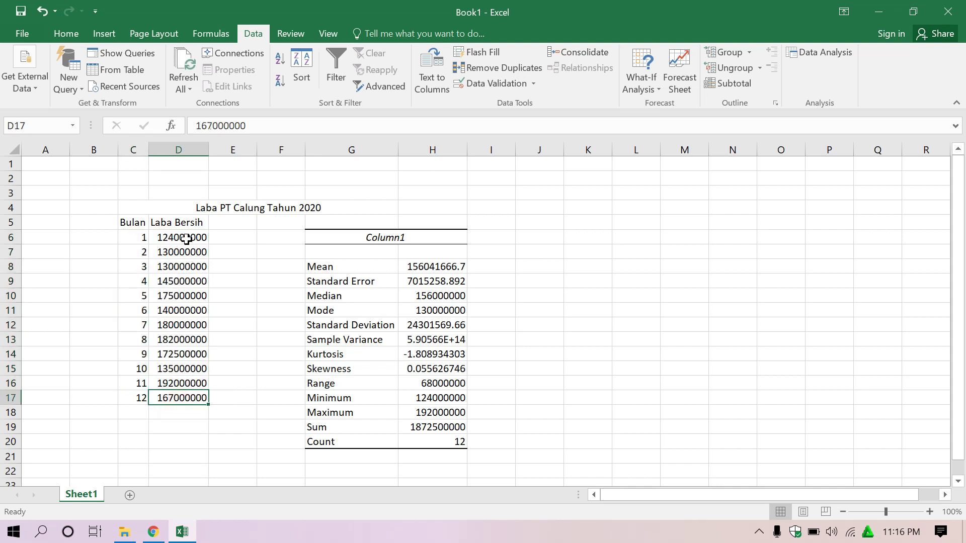
left_click(351, 385)
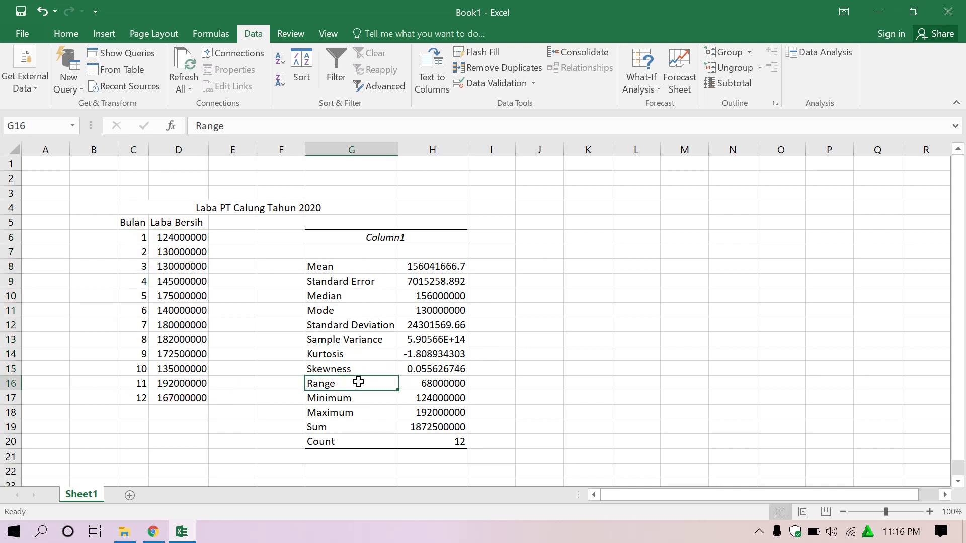
left_click(435, 387)
left_click(356, 383)
left_click(350, 397)
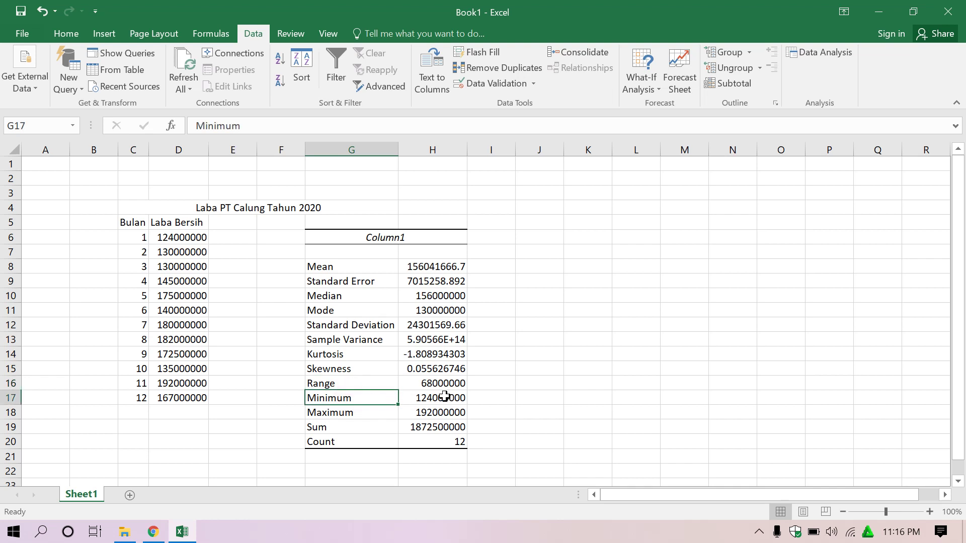
left_click(337, 416)
left_click(453, 394)
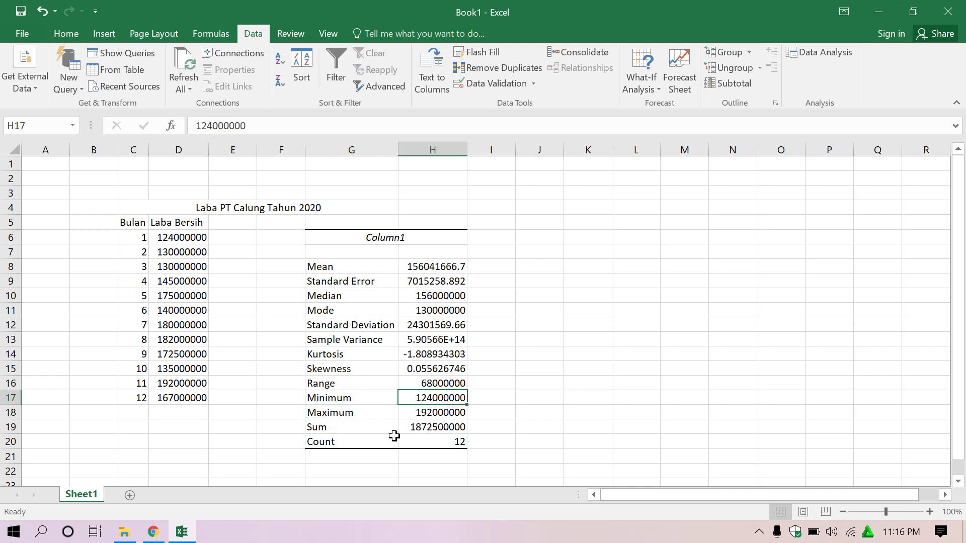
left_click(332, 427)
left_click(442, 425)
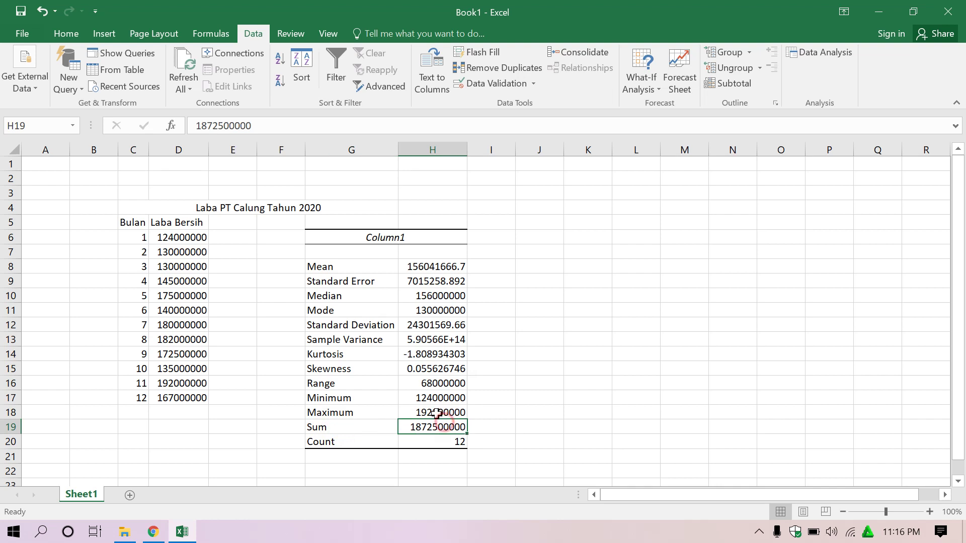
Review the statistics from Mean to Count in G8:H20 against the net profit values in D6:D17
left_click(371, 233)
left_click(363, 296)
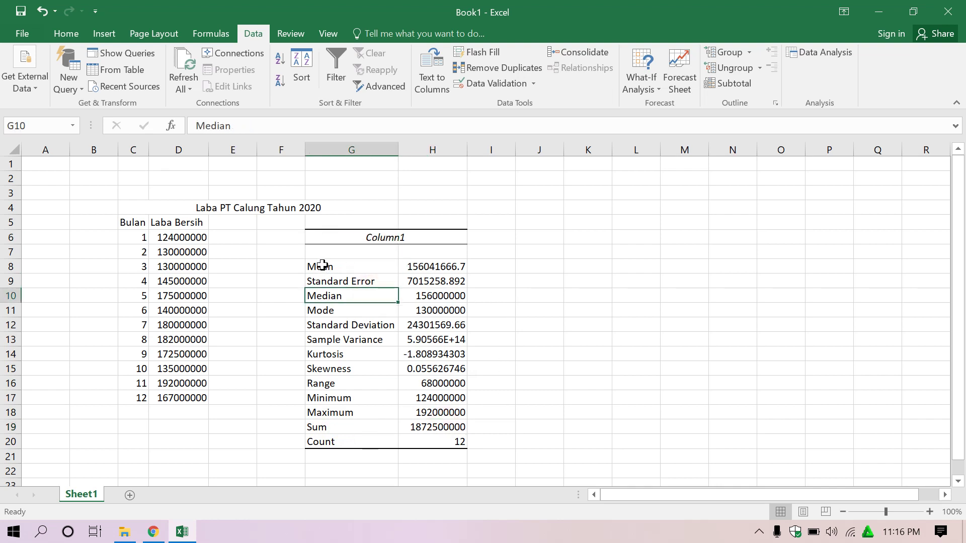
left_click(323, 266)
left_click(340, 227)
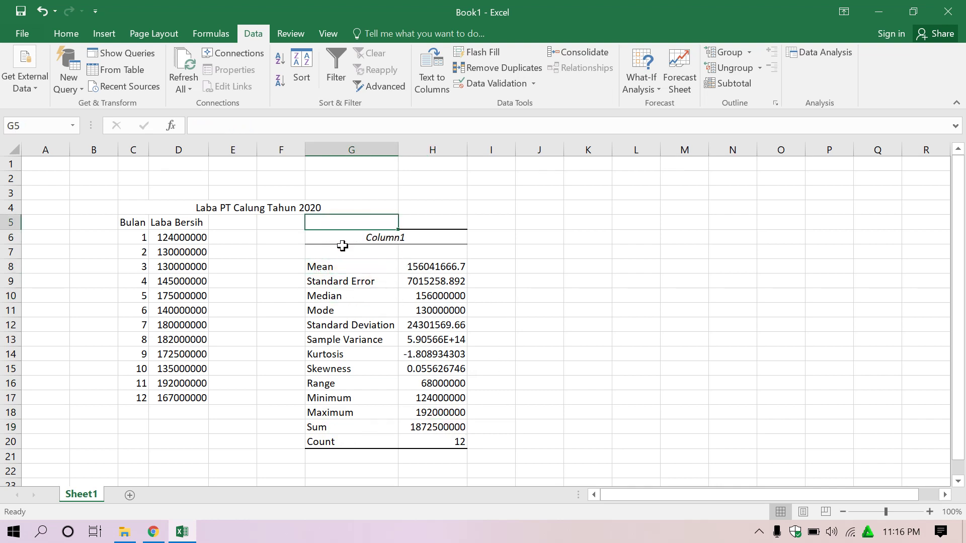
left_click_drag(328, 266, 442, 443)
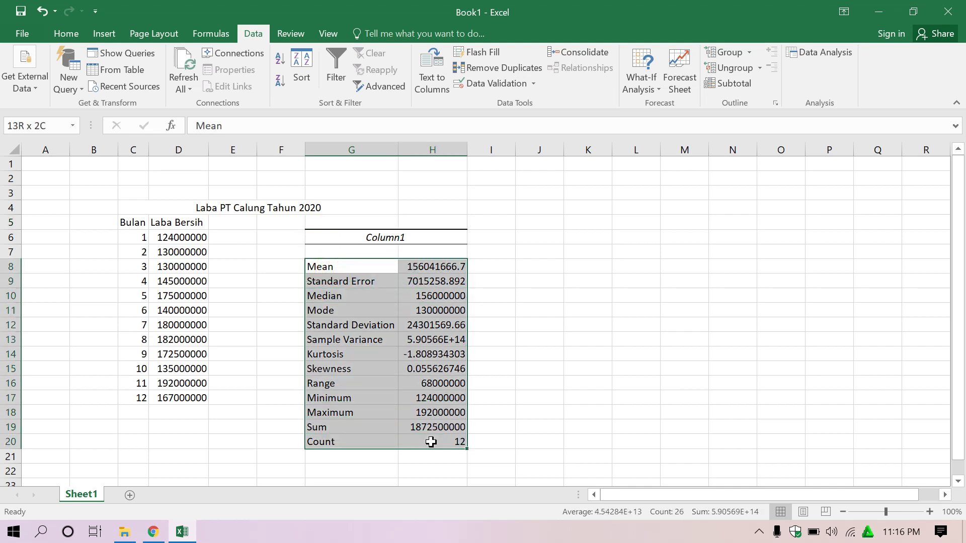
left_click_drag(188, 236, 187, 397)
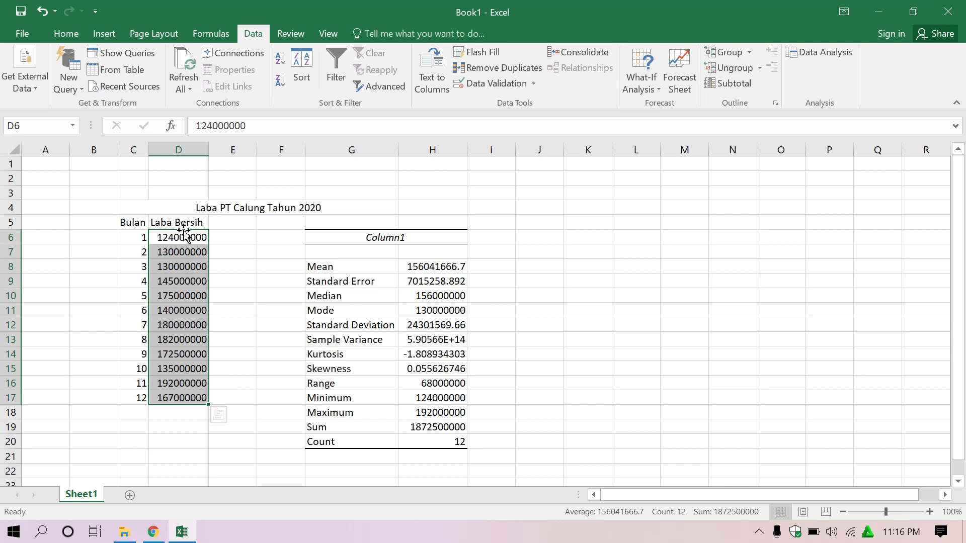
left_click(367, 263)
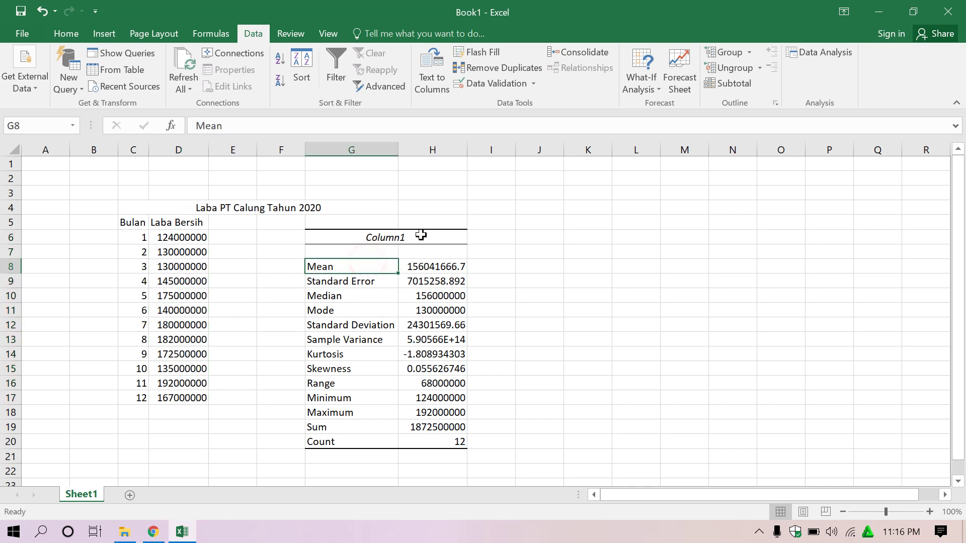
left_click(378, 237)
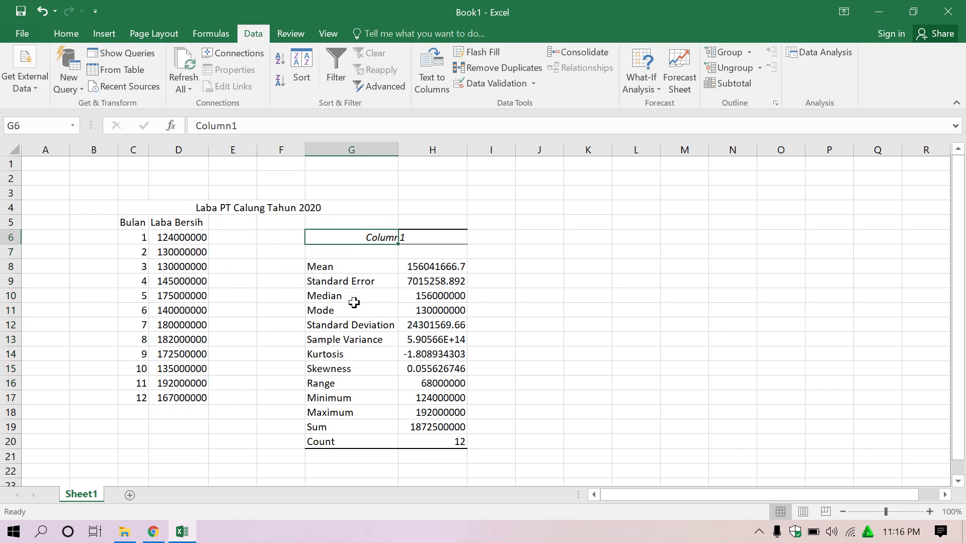
left_click(345, 265)
left_click(348, 227)
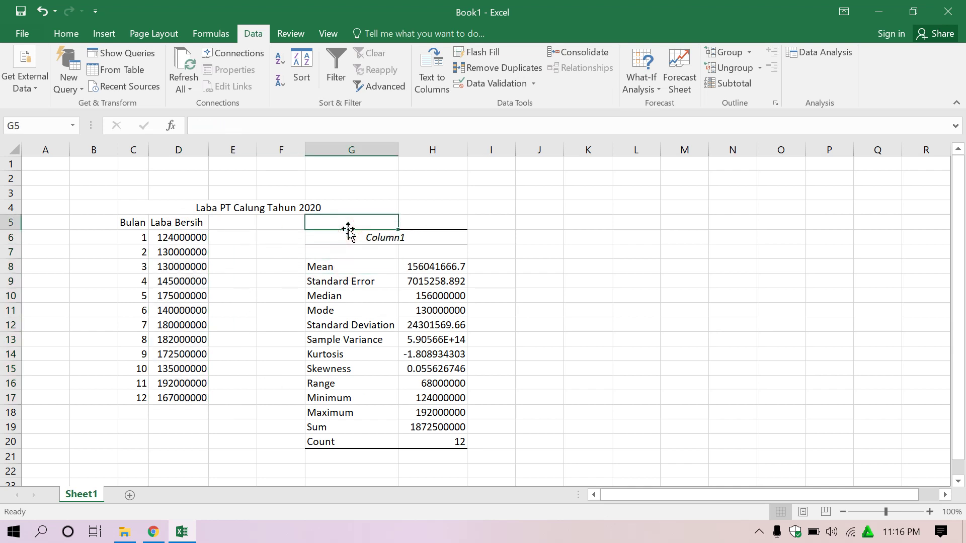
Examine the Column1 heading row above the statistics and the net profit data it refers to
left_click(354, 237)
left_click(436, 234)
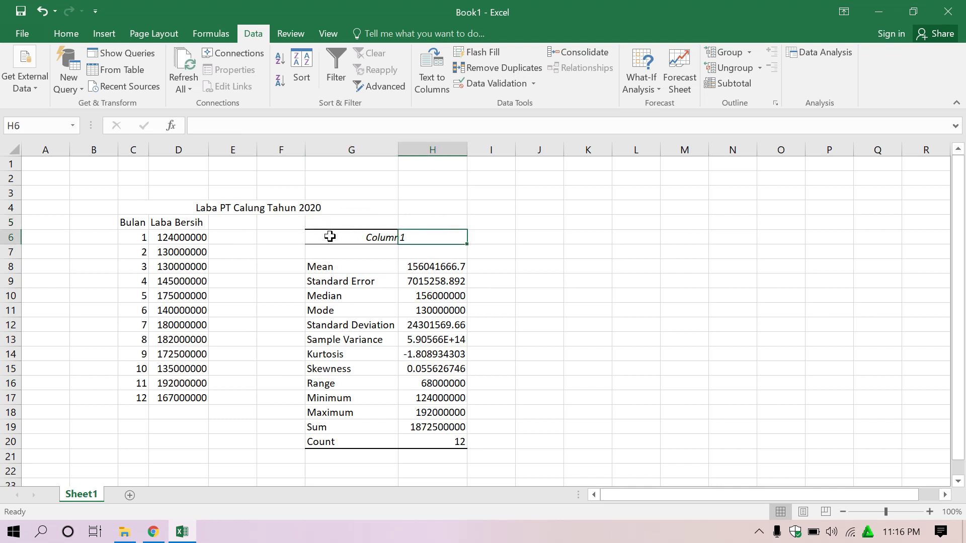
left_click(329, 237)
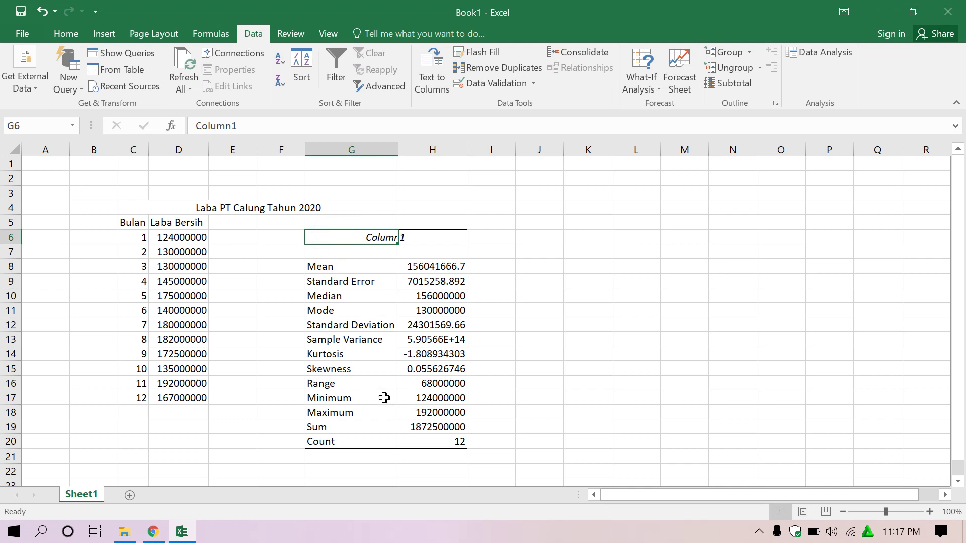
left_click(329, 260)
left_click(332, 237)
left_click_drag(183, 233, 194, 395)
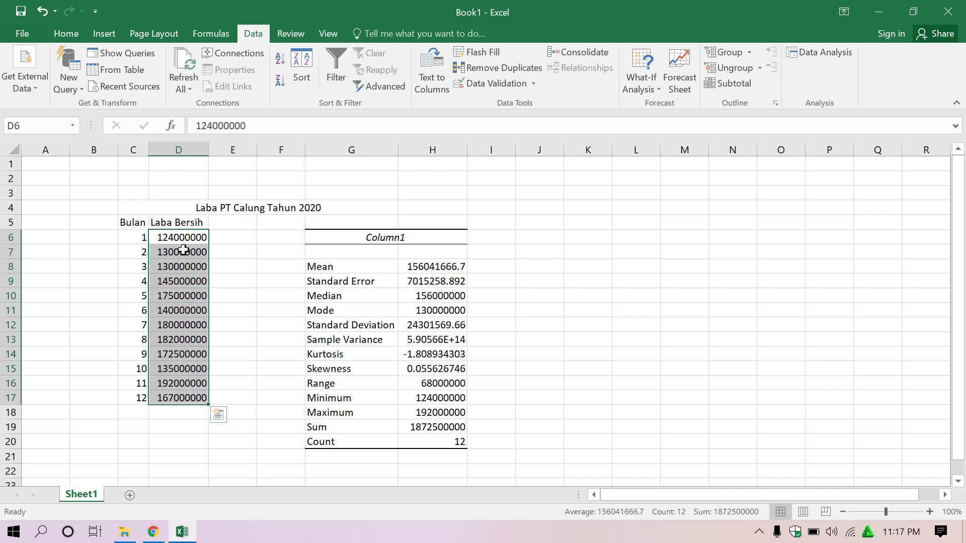
left_click(371, 262)
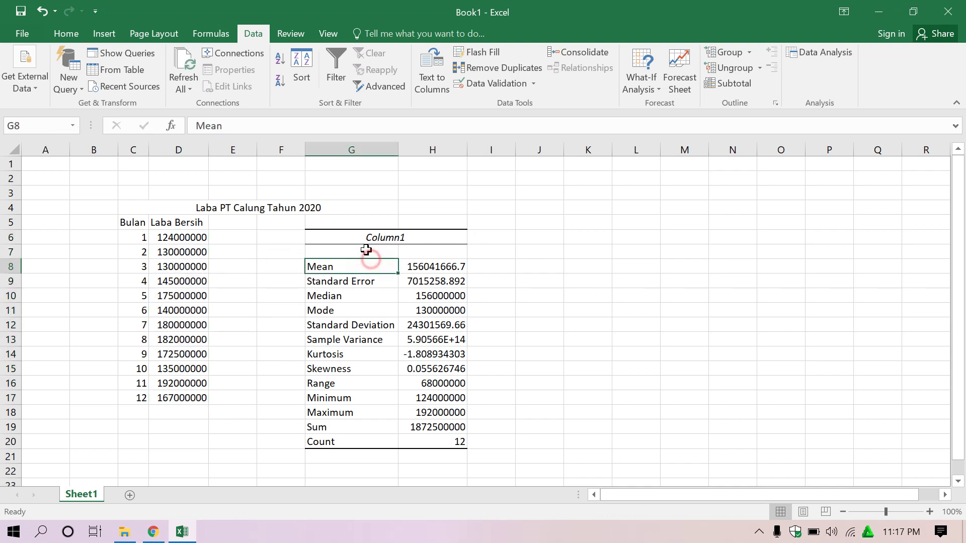
left_click(362, 233)
left_click_drag(362, 233, 445, 443)
Format the statistic values in H8:H20 with comma thousands separators and no decimal places
left_click(447, 267)
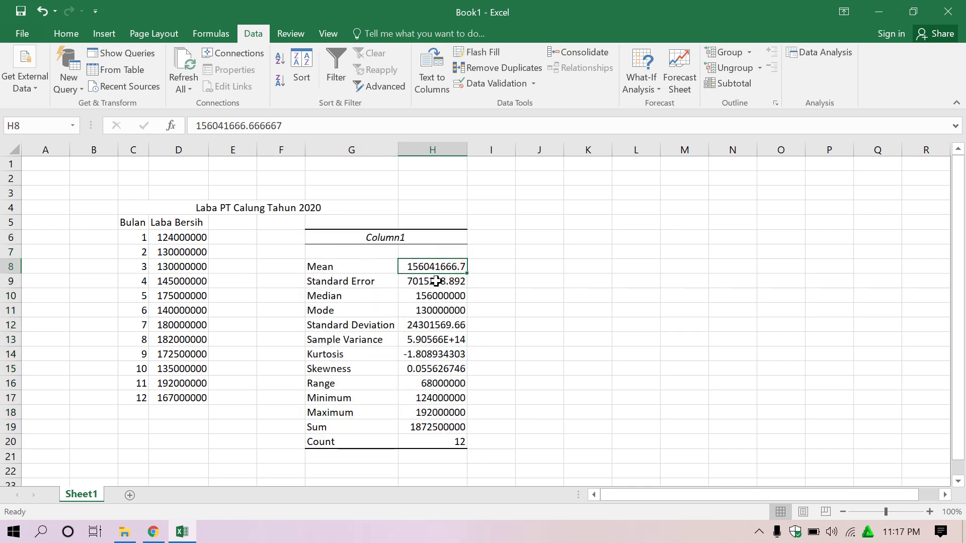
left_click_drag(429, 265, 438, 443)
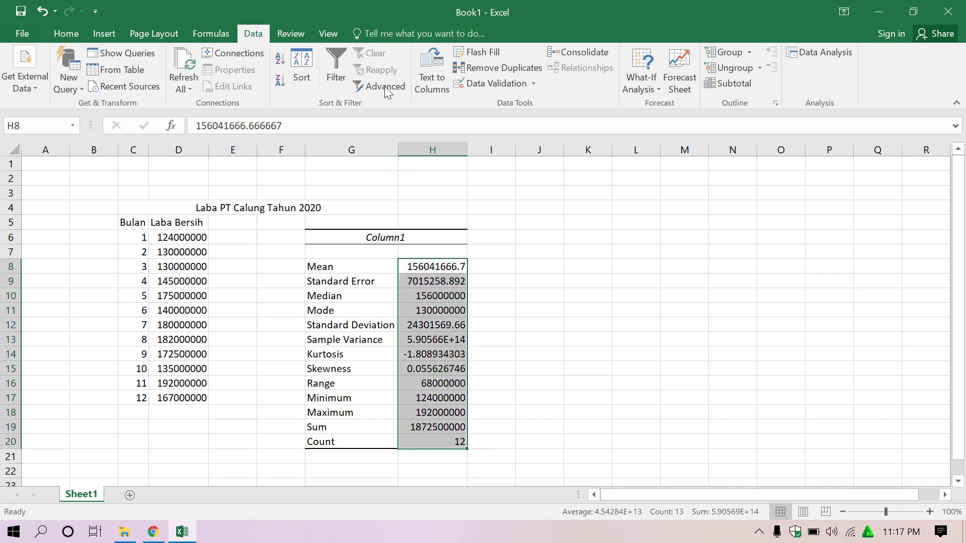
left_click(69, 34)
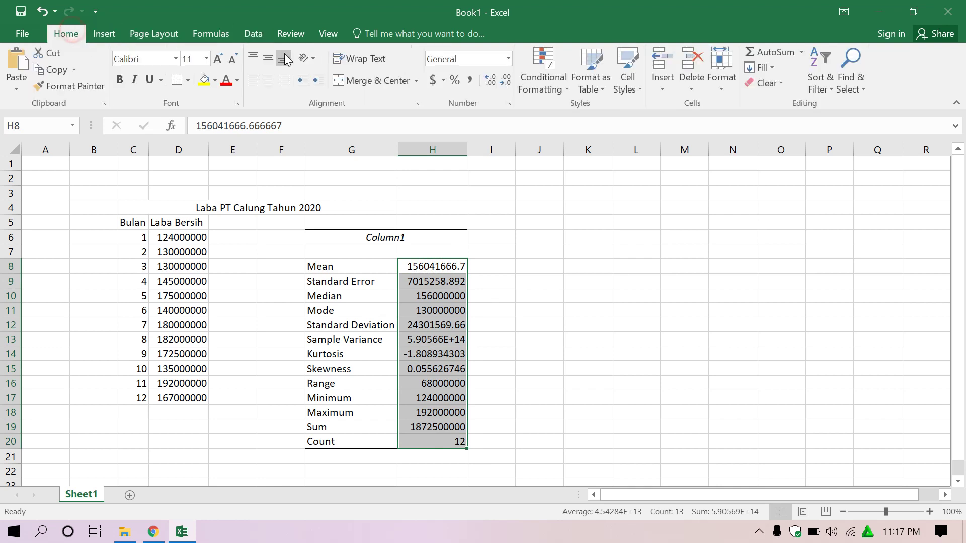
left_click(473, 79)
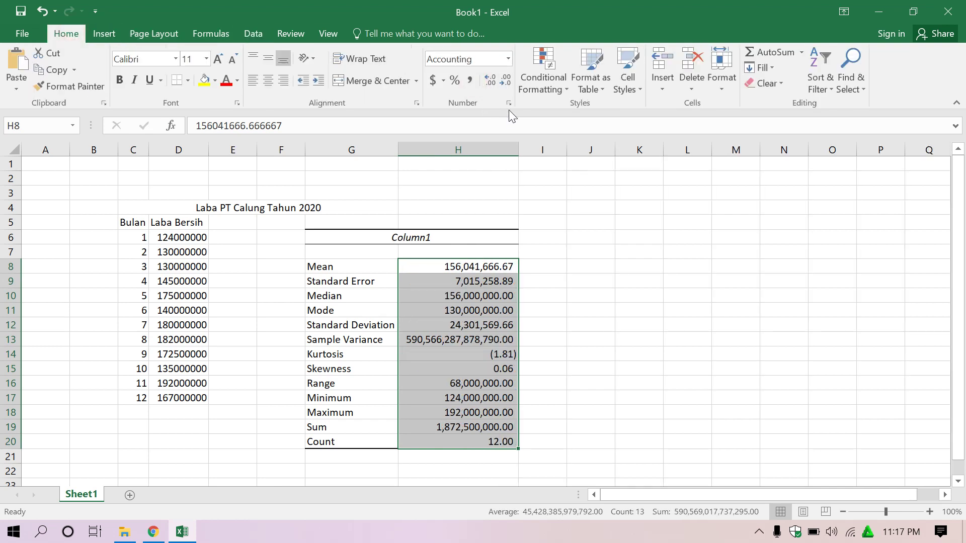
left_click(502, 85)
left_click(502, 85)
left_click(480, 312)
left_click(477, 269)
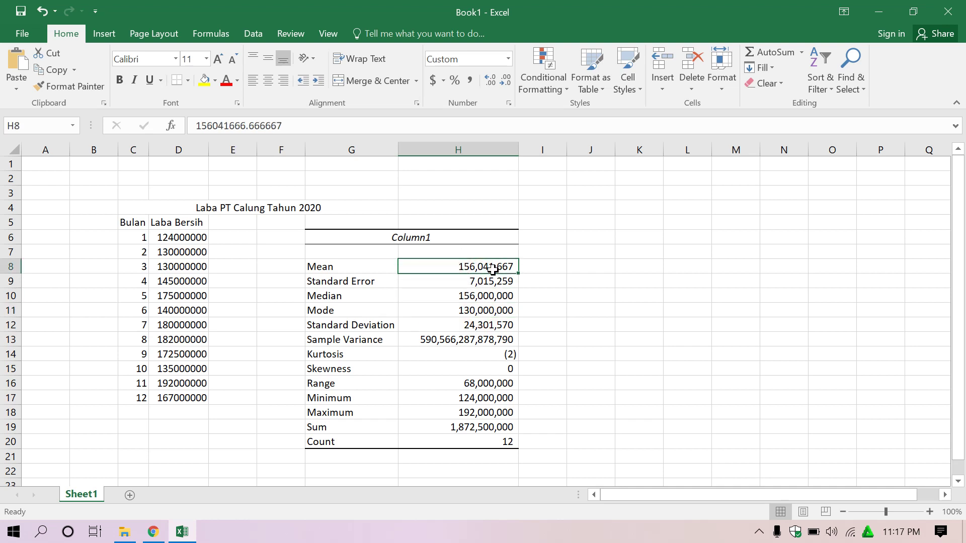
Review the formatted Count value, the Column1 heading and the monthly net profit figures in D6:D17
left_click(489, 441)
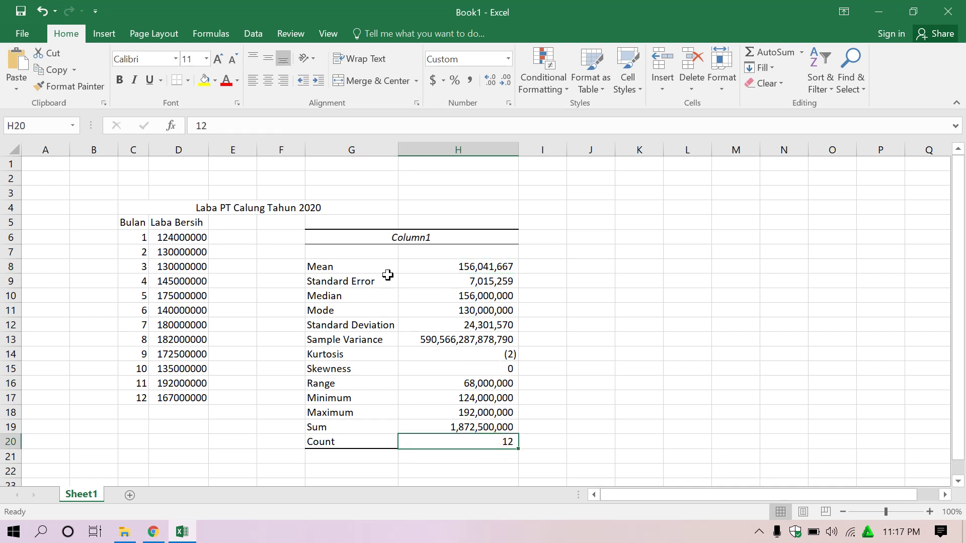
left_click(387, 242)
left_click(422, 237)
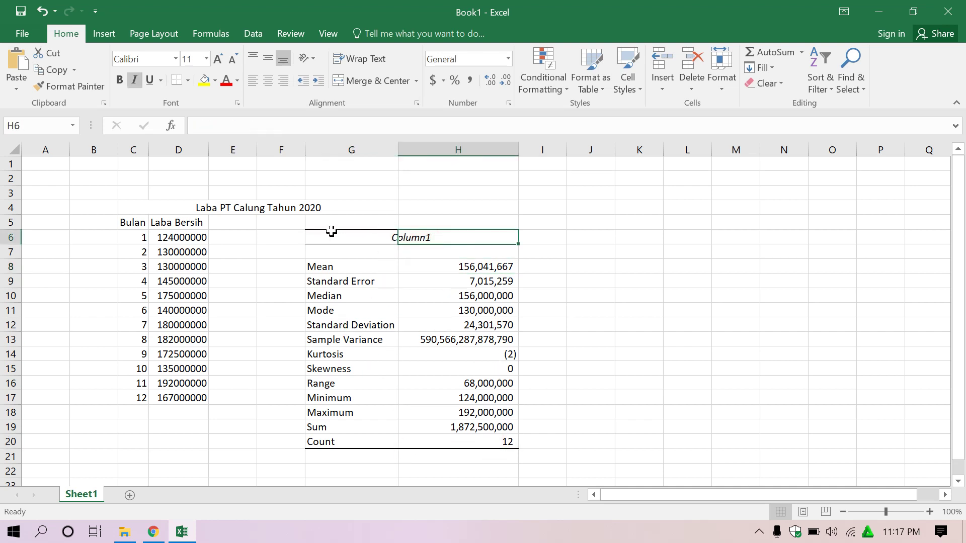
left_click(348, 233)
left_click(429, 235)
left_click(185, 237)
left_click_drag(183, 248, 202, 394)
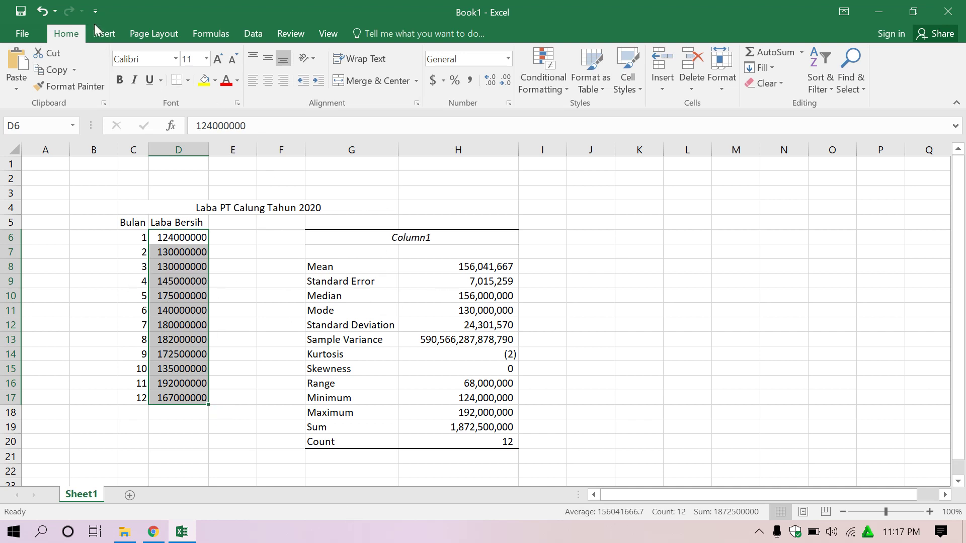
left_click(106, 34)
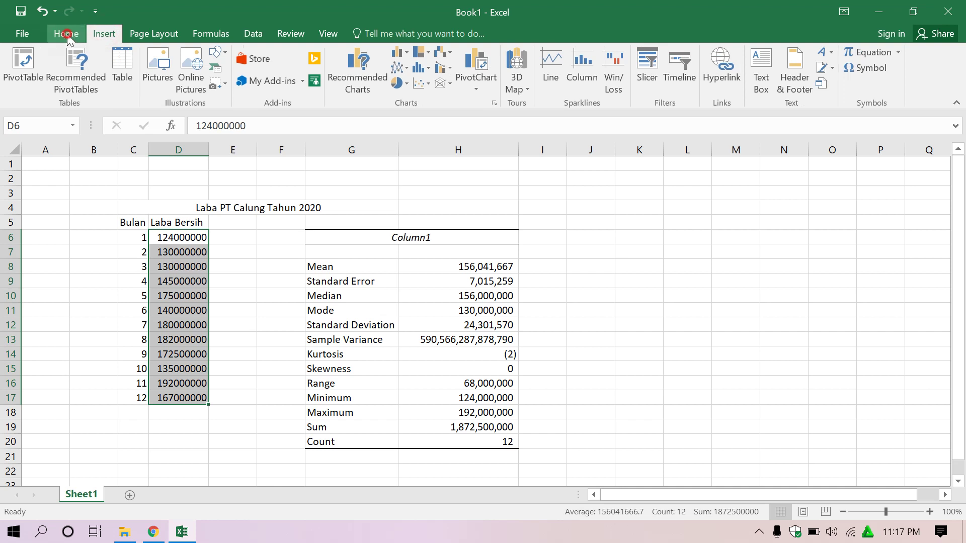
left_click(67, 34)
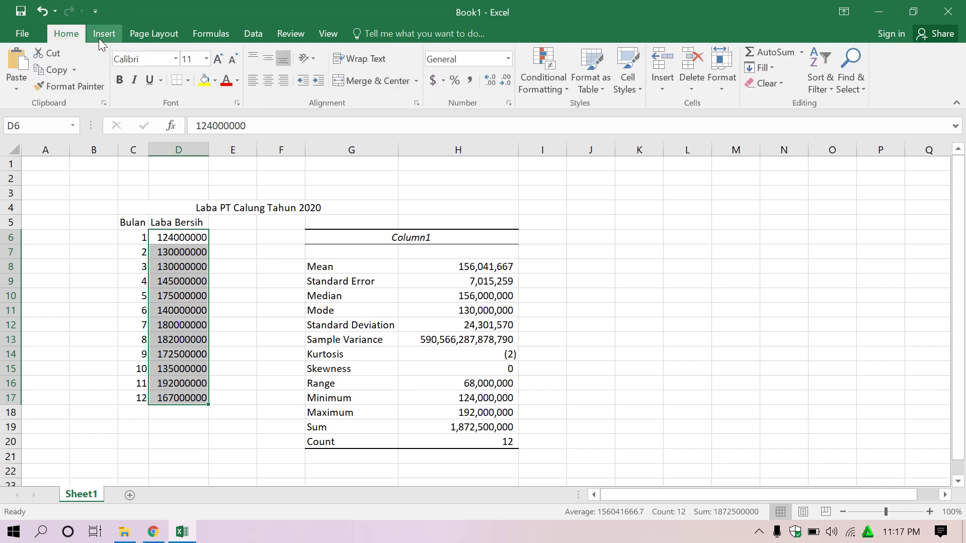
left_click(165, 237)
left_click_drag(166, 237, 186, 398)
left_click(187, 237)
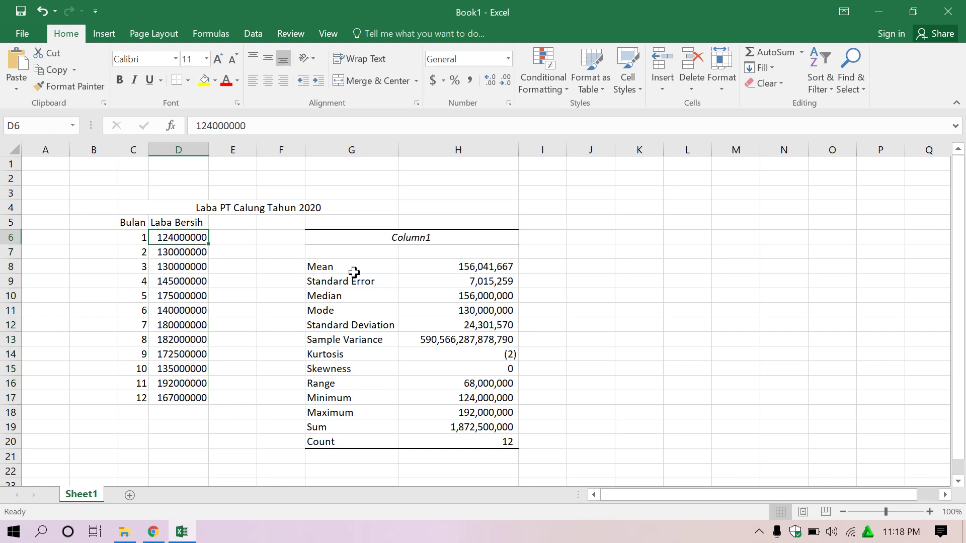
Insert a recommended Clustered Column chart of the net profit values in D6:D17 and move it across columns H to O, starting near row 2
left_click(104, 34)
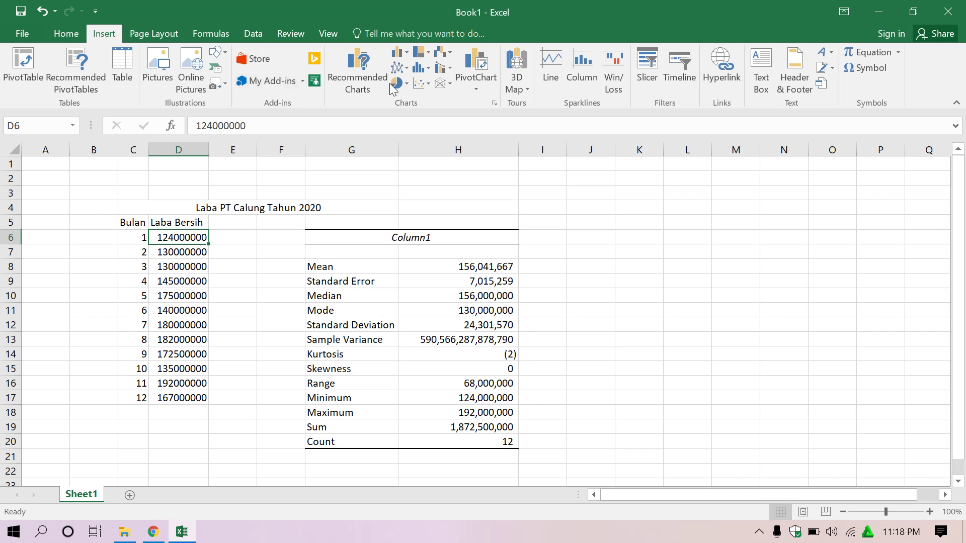
left_click_drag(161, 239, 161, 396)
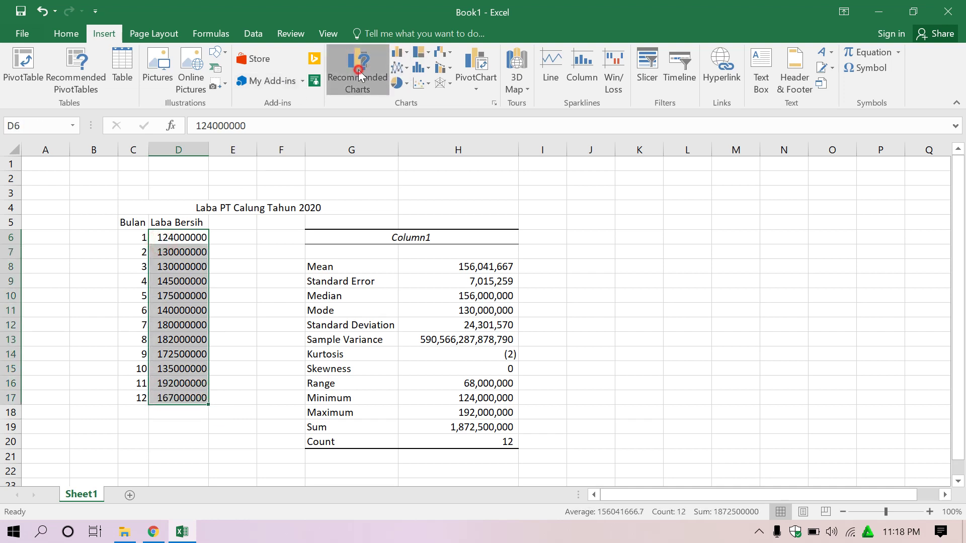
left_click(359, 73)
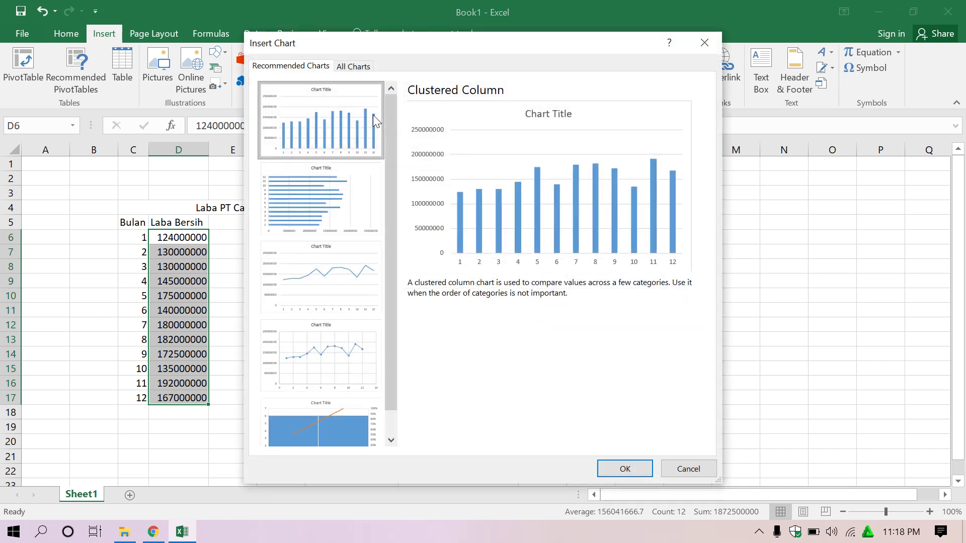
left_click(298, 215)
left_click(291, 301)
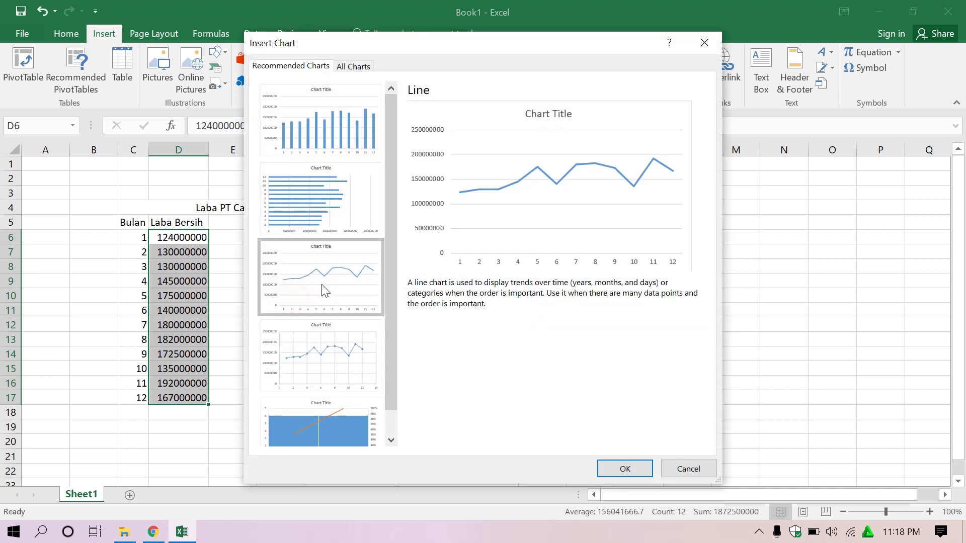
left_click(289, 128)
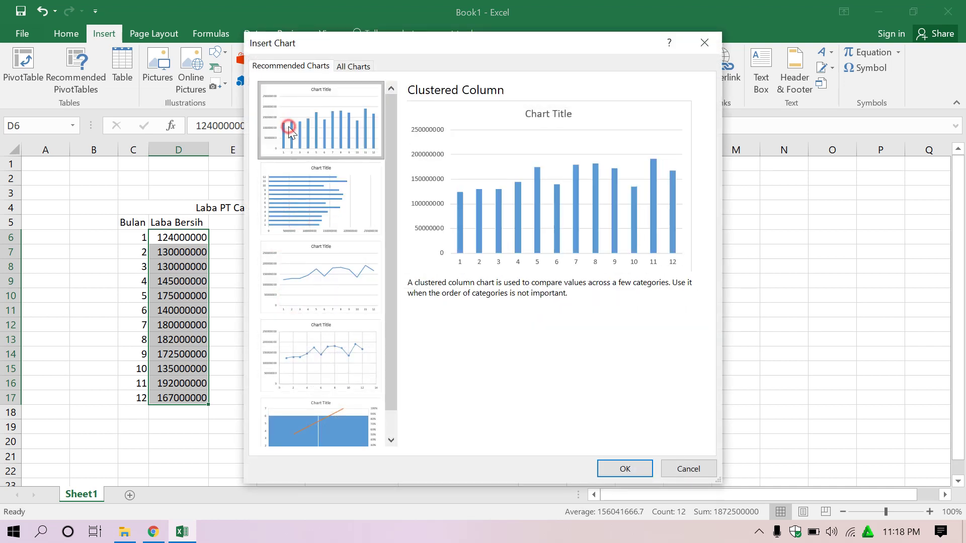
left_click(305, 199)
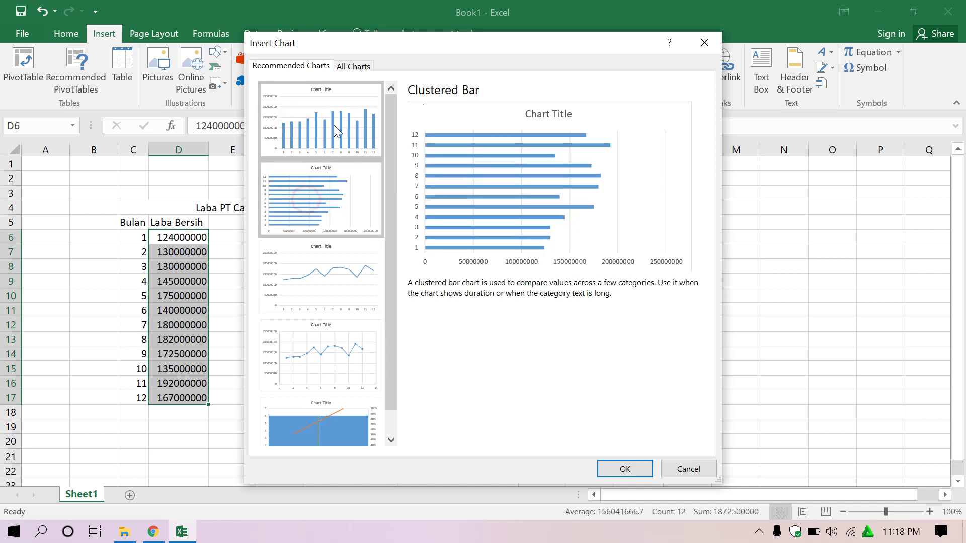
left_click(334, 327)
left_click(324, 297)
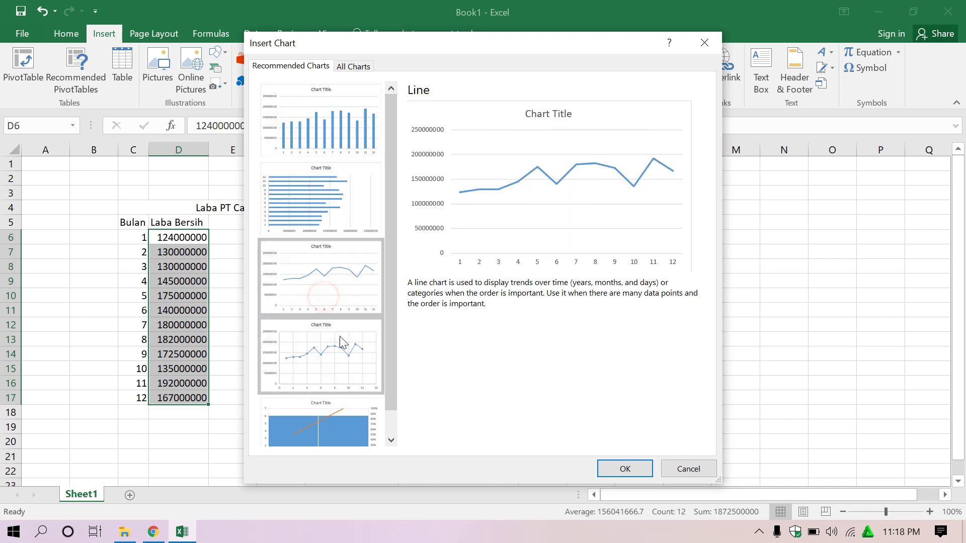
left_click(340, 337)
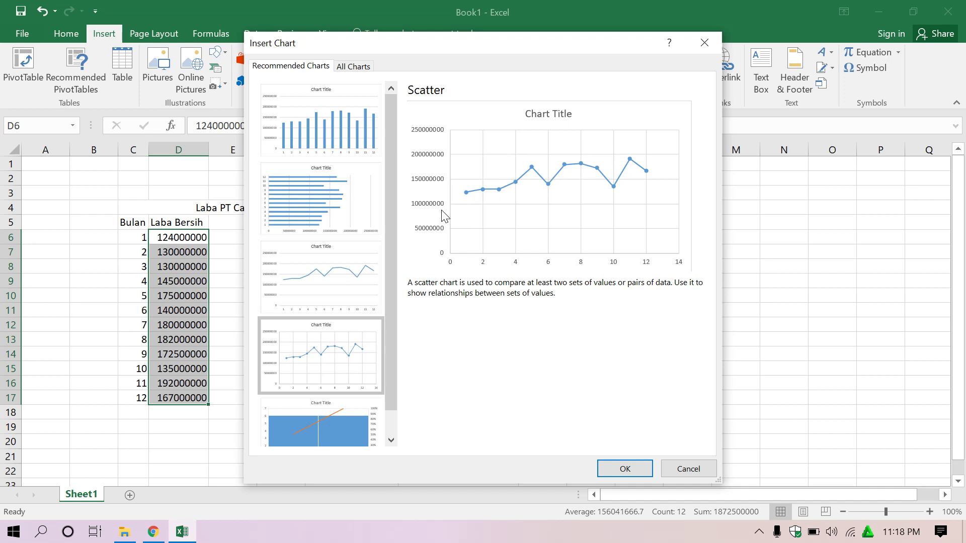
left_click(356, 147)
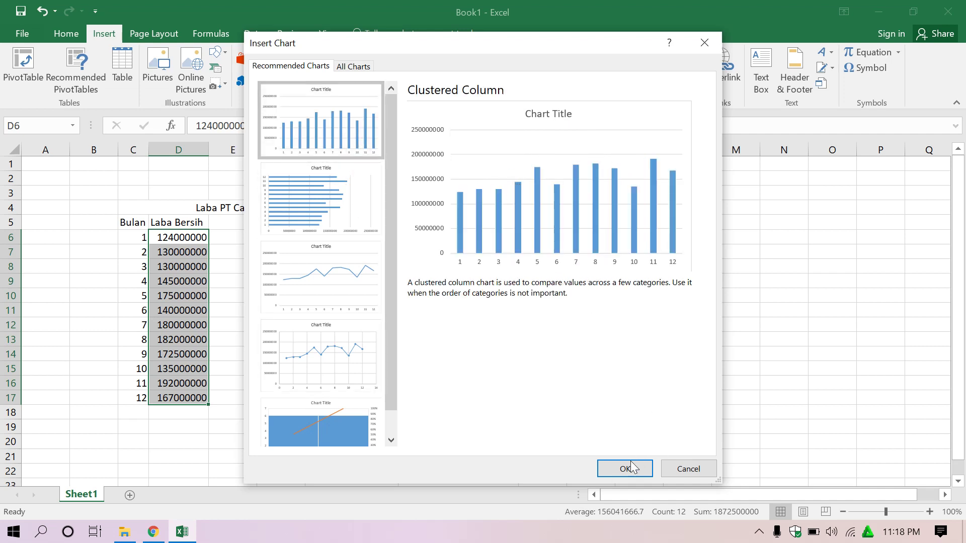
left_click(612, 469)
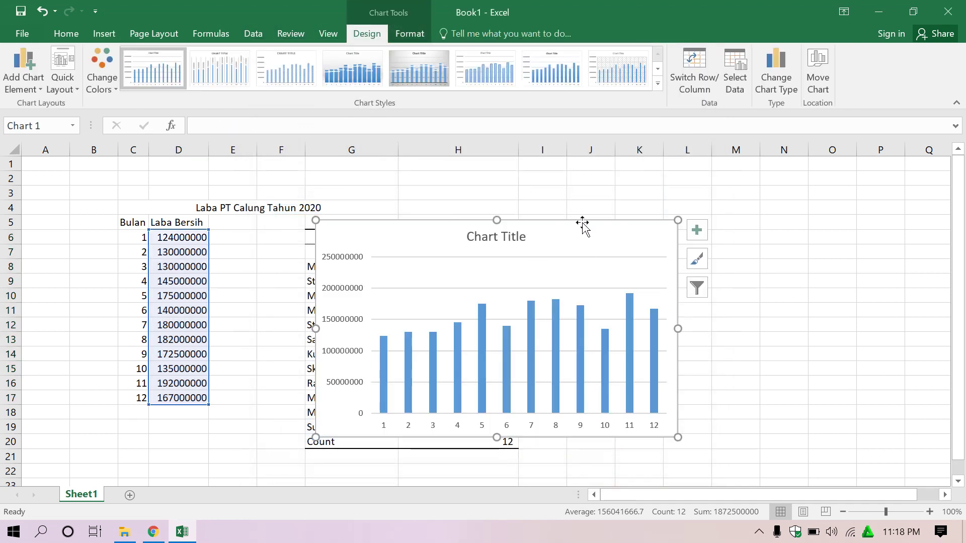
left_click_drag(581, 222, 748, 177)
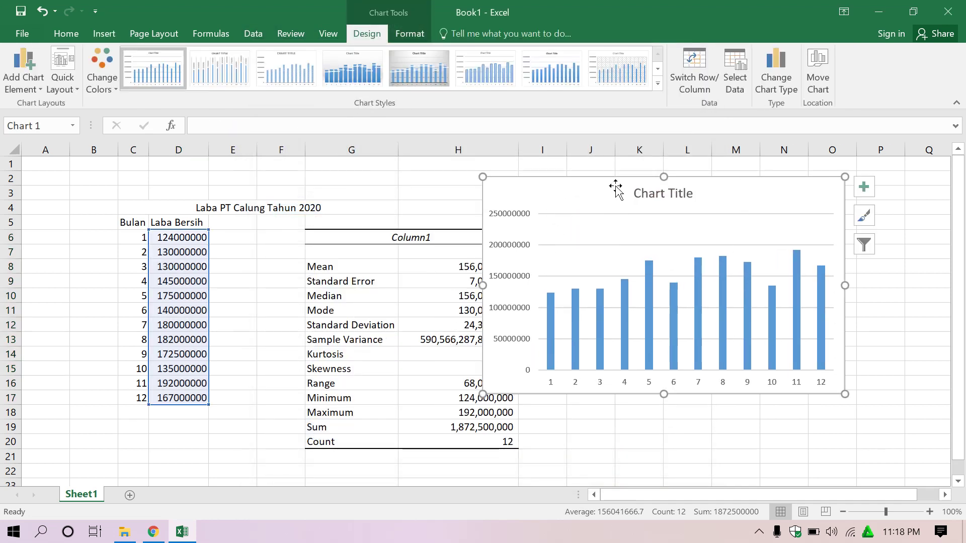
left_click(635, 190)
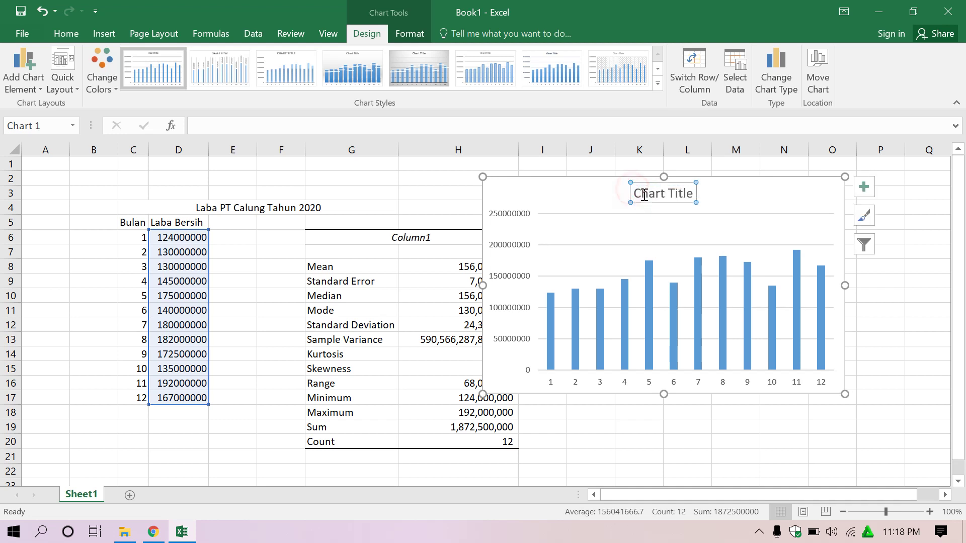
left_click(640, 190)
key("Escape")
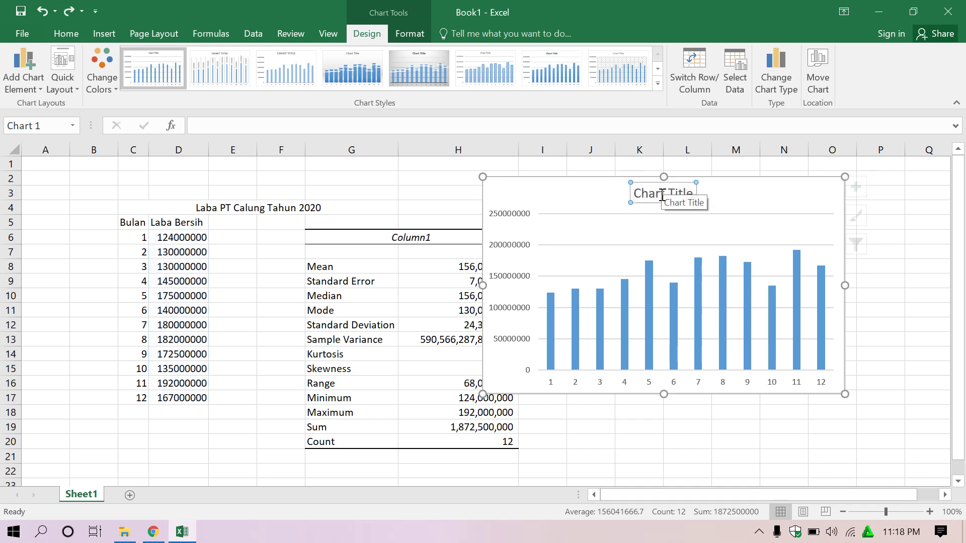
key("ctrl+z")
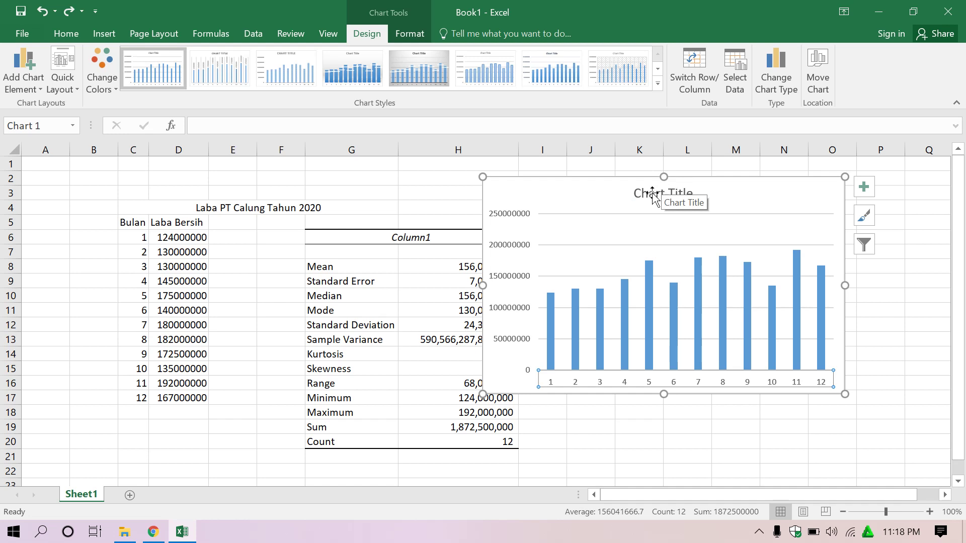
Replace the column chart's placeholder title with "Perkembangan Laba tahun 2020"
left_click(638, 195)
left_click_drag(640, 196, 717, 189)
type("Perkem")
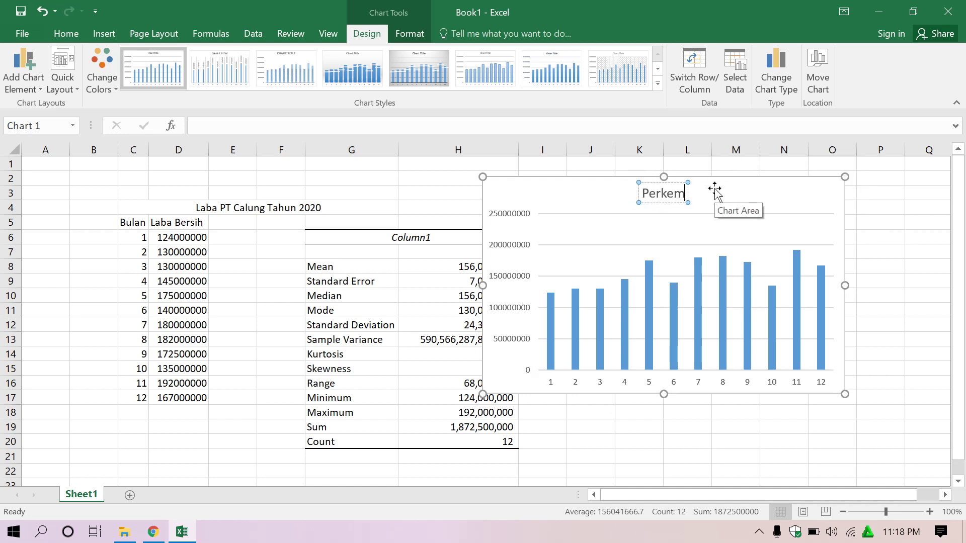
type("bangan Laba")
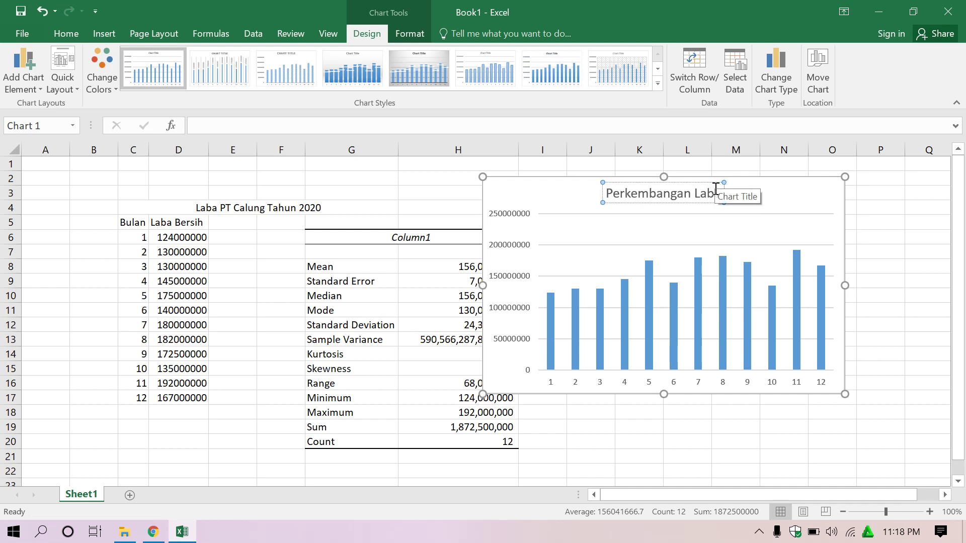
type(" ta")
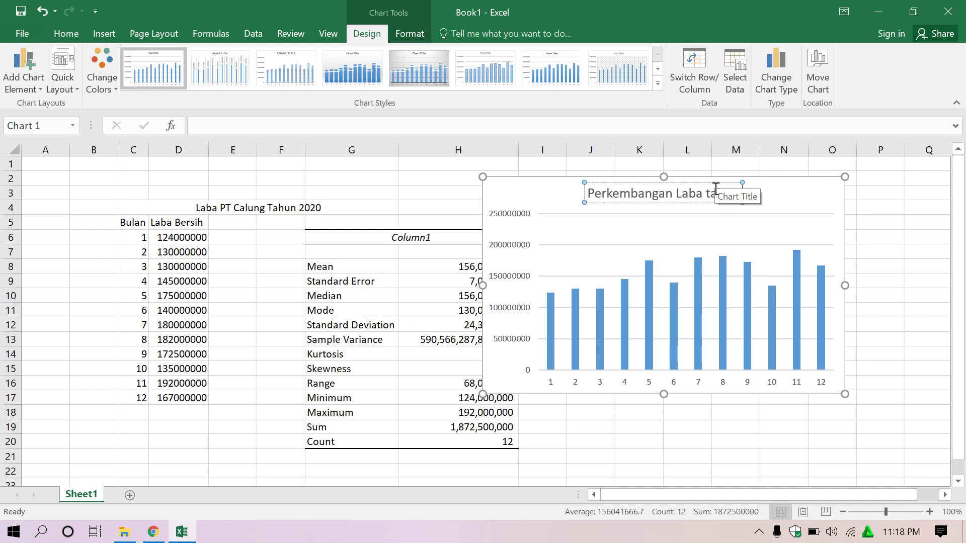
type("hun 2020")
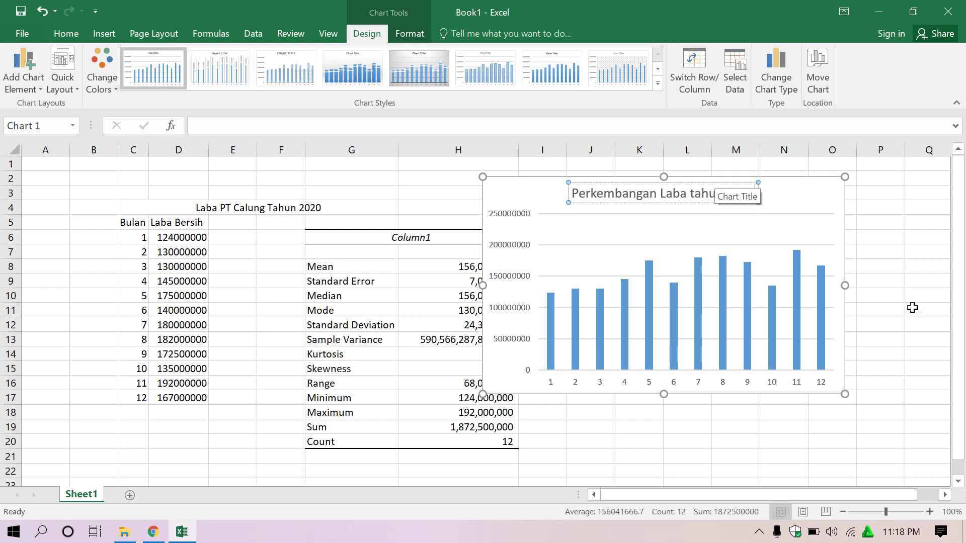
left_click(845, 252)
Move the profit chart across columns I to P, beside the statistics table, so it no longer covers column H
left_click(864, 335)
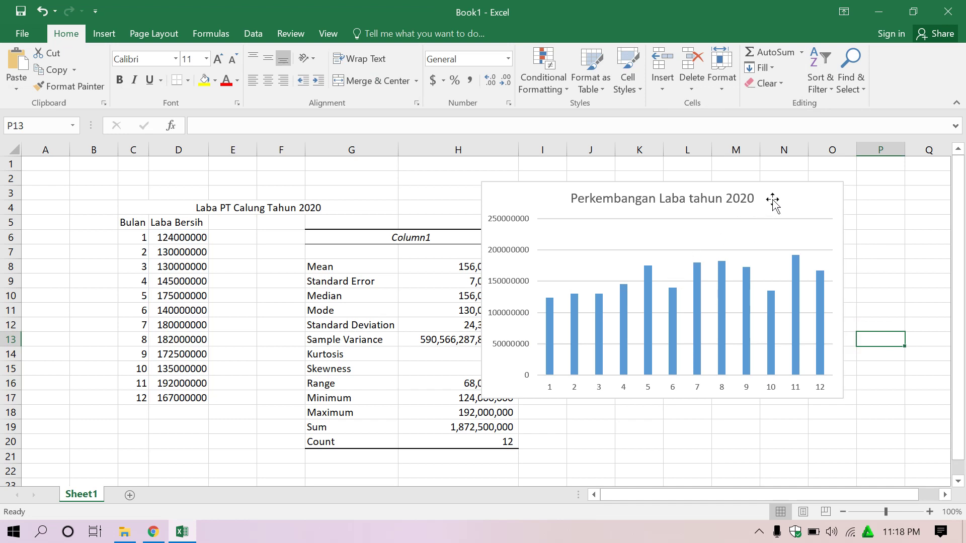
left_click_drag(784, 186, 827, 185)
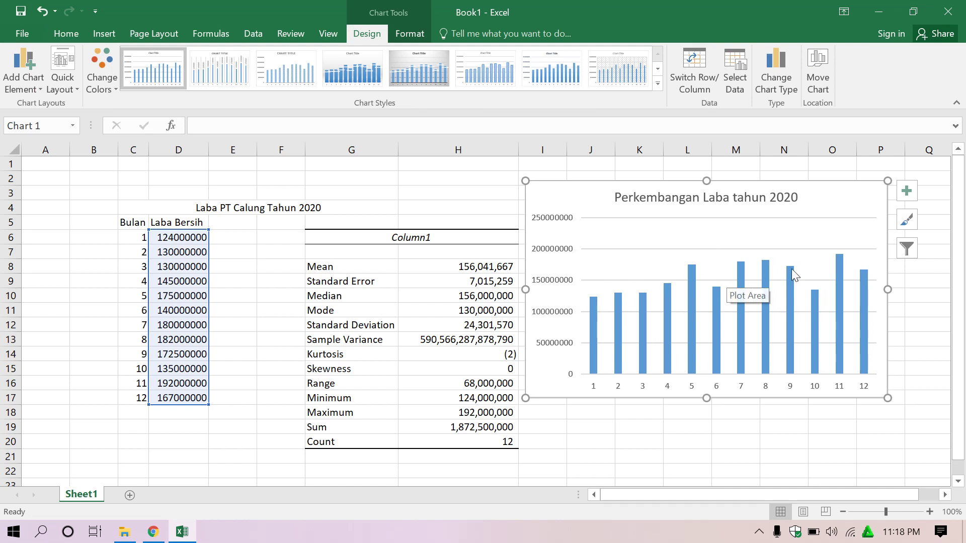
left_click(749, 437)
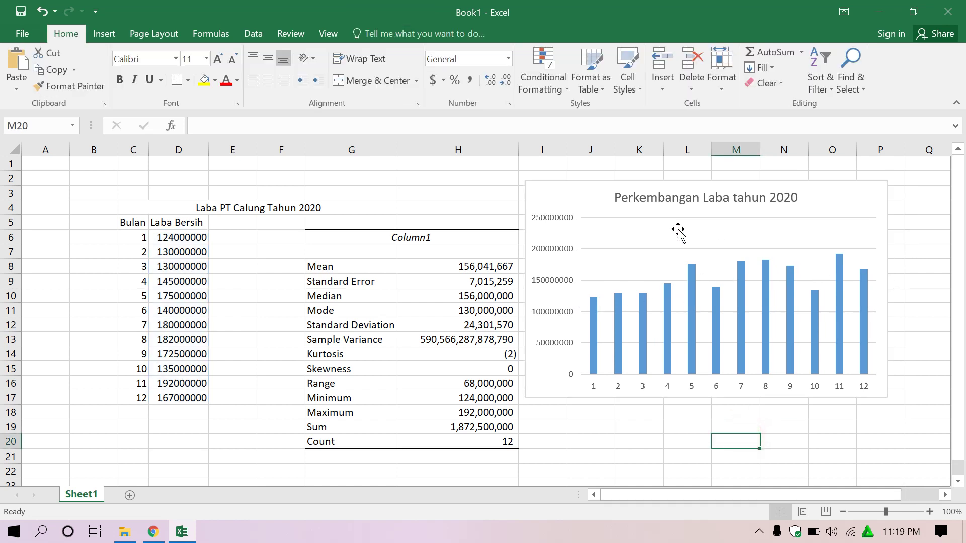
Review the chart's title, gridlines and monthly profit columns beside the statistics table
left_click(580, 196)
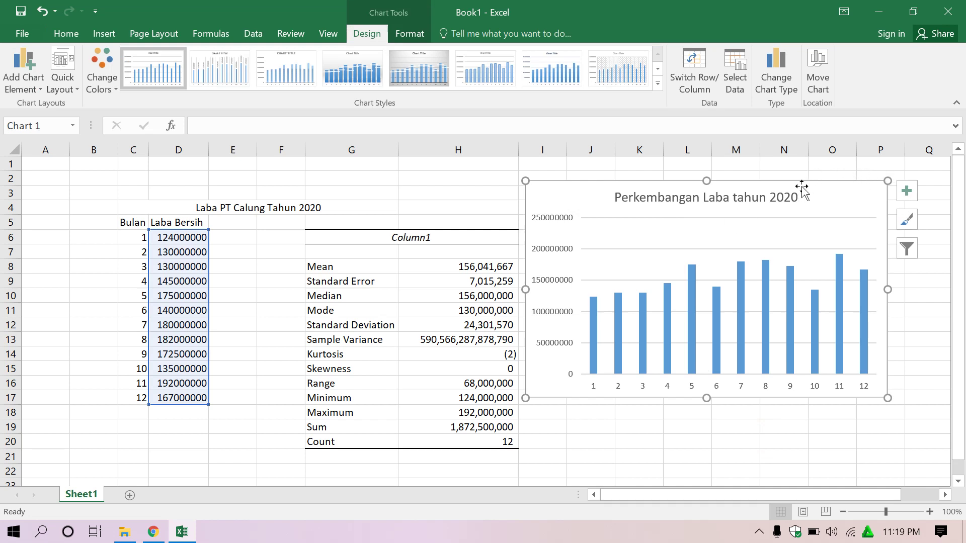
left_click(495, 176)
left_click(665, 199)
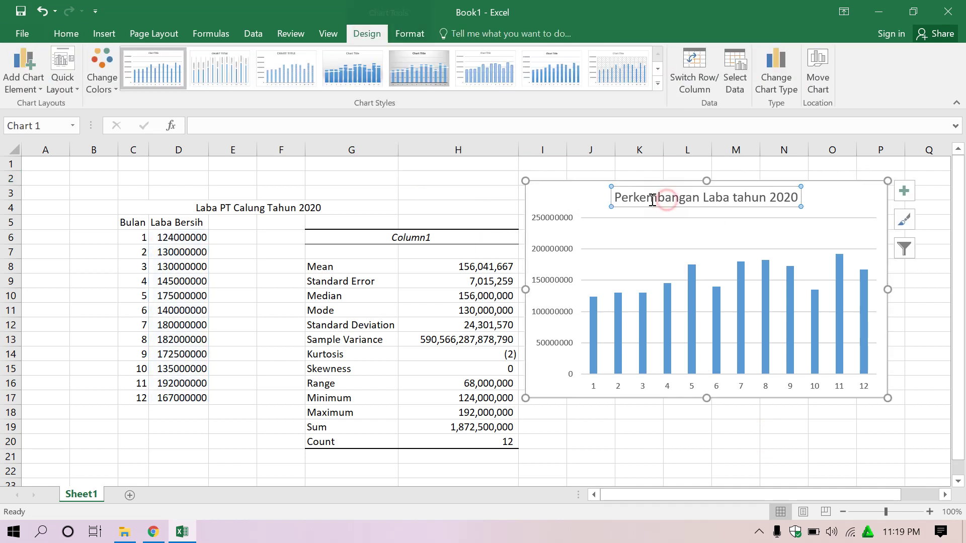
left_click(575, 187)
left_click(622, 412)
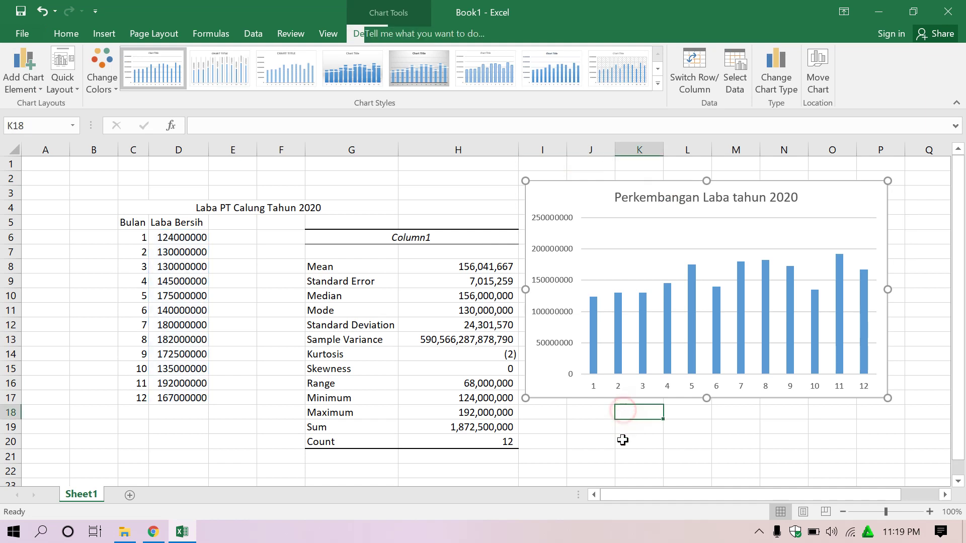
left_click(622, 444)
left_click(570, 186)
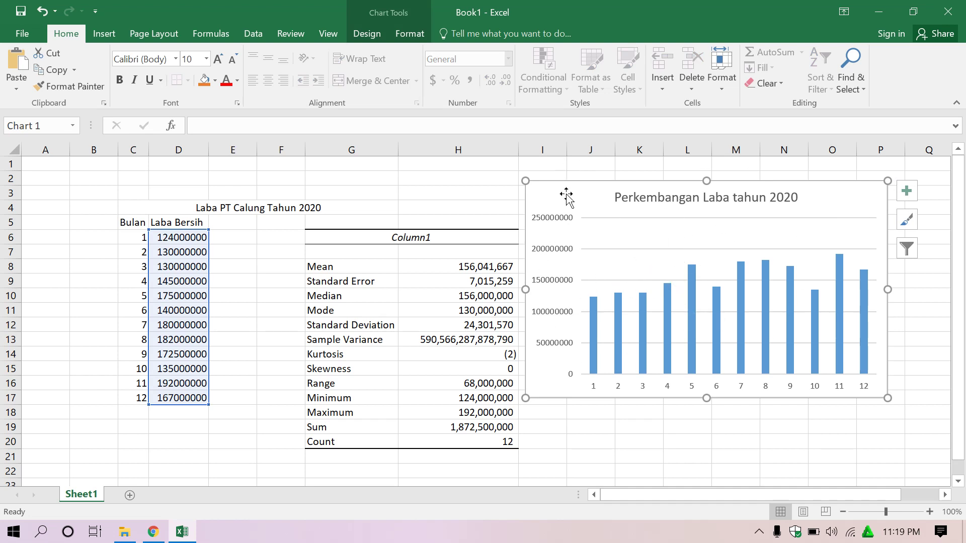
left_click(465, 181)
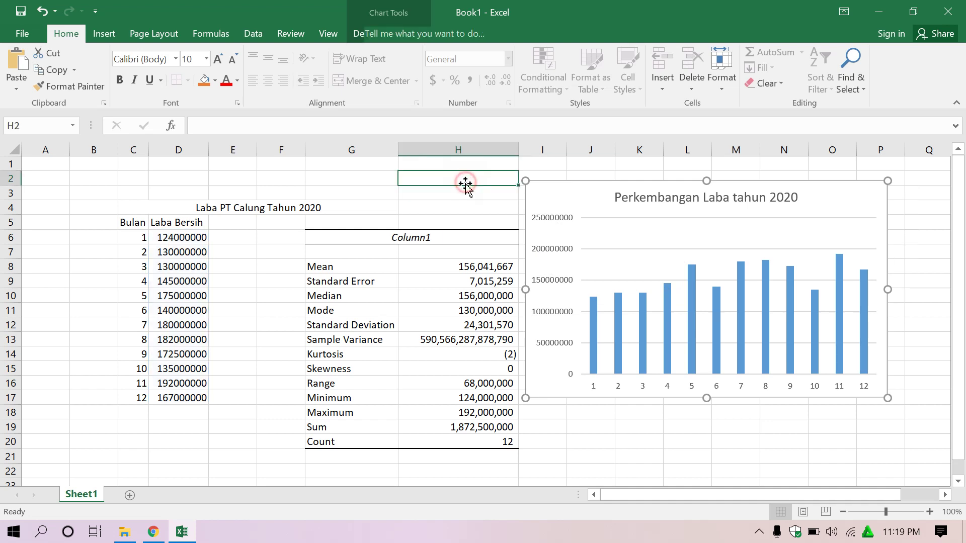
left_click(645, 230)
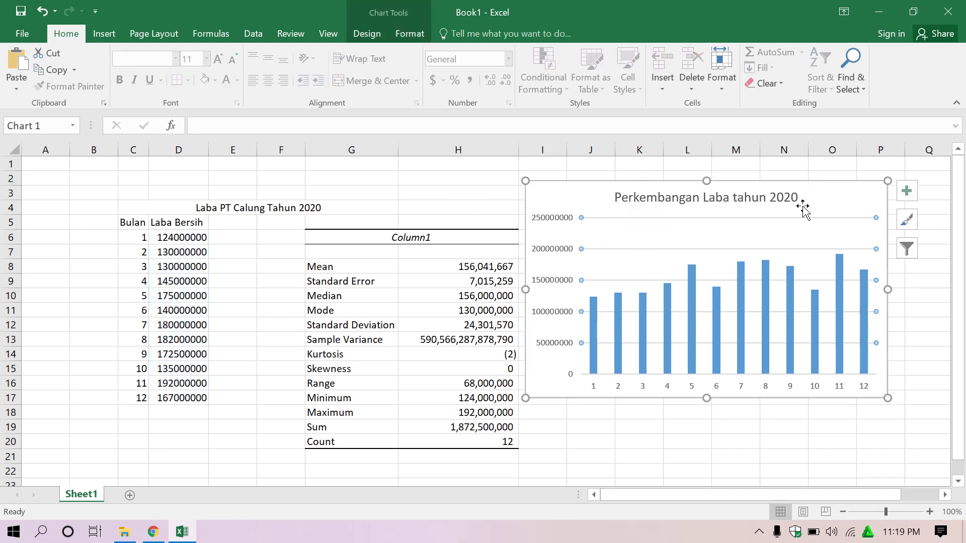
Compare the Column1 statistics table and the Laba PT Calung Tahun 2020 heading with the monthly profit chart
left_click(396, 239)
left_click(469, 237)
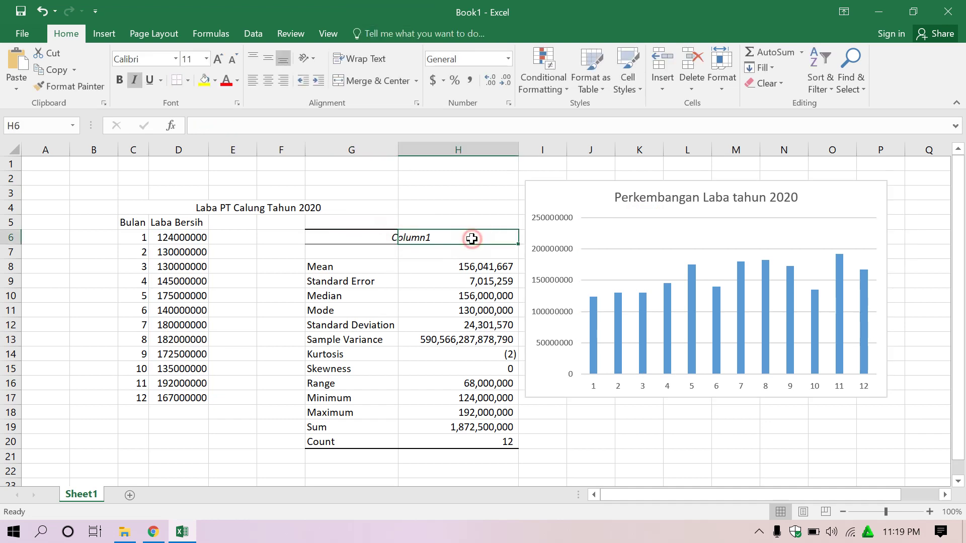
left_click(635, 193)
left_click(565, 192)
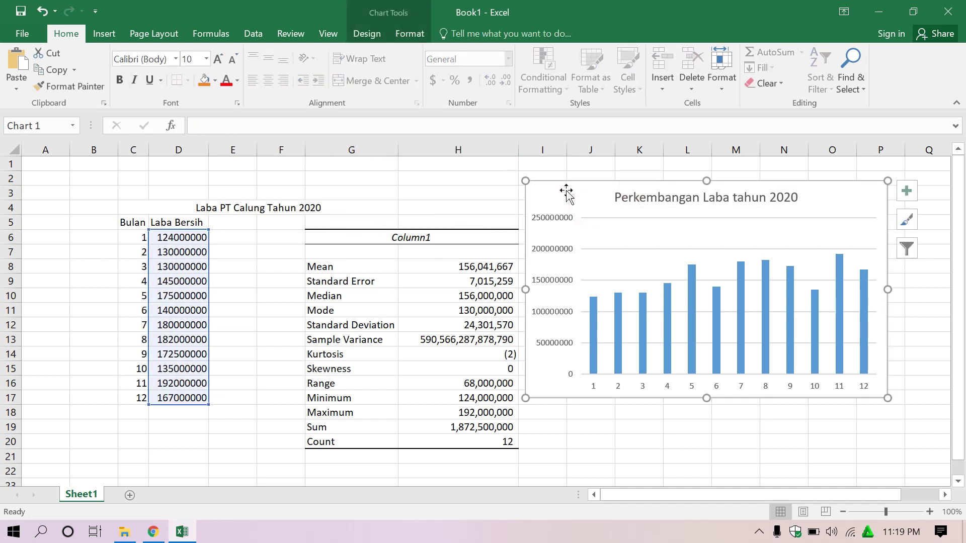
left_click(391, 237)
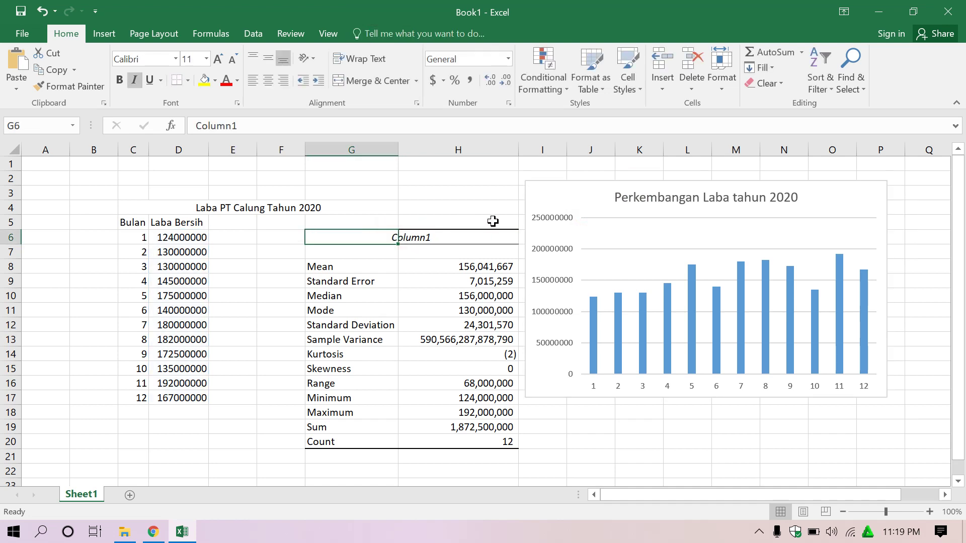
left_click(578, 188)
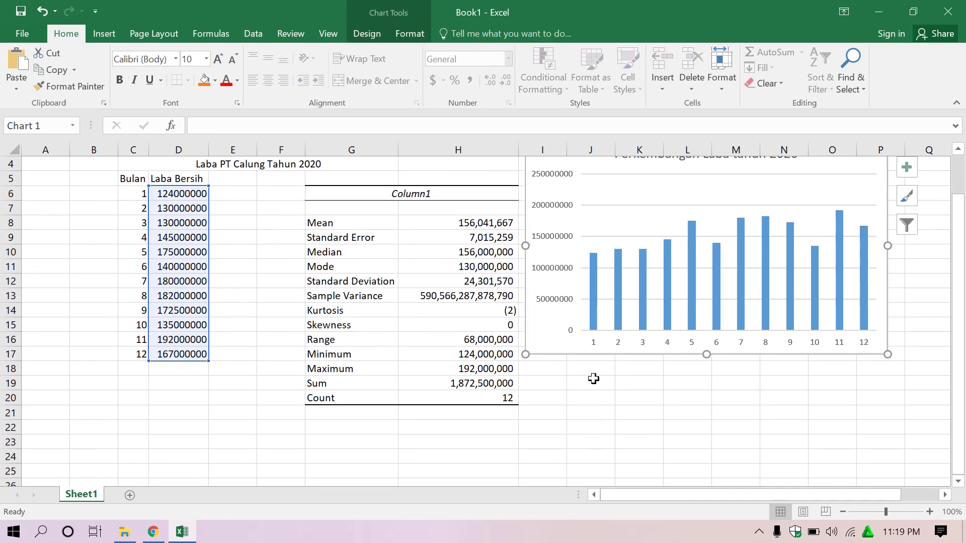
left_click(593, 433)
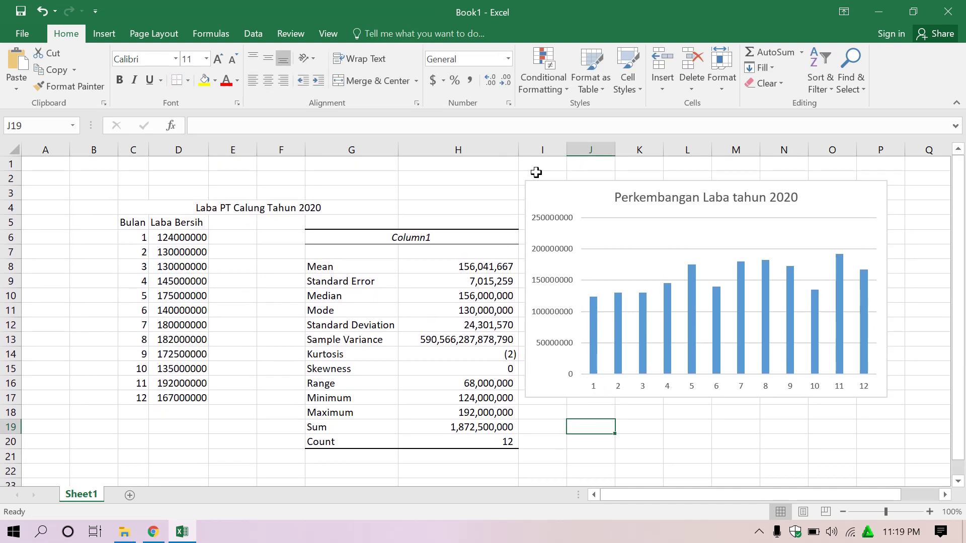
left_click(539, 188)
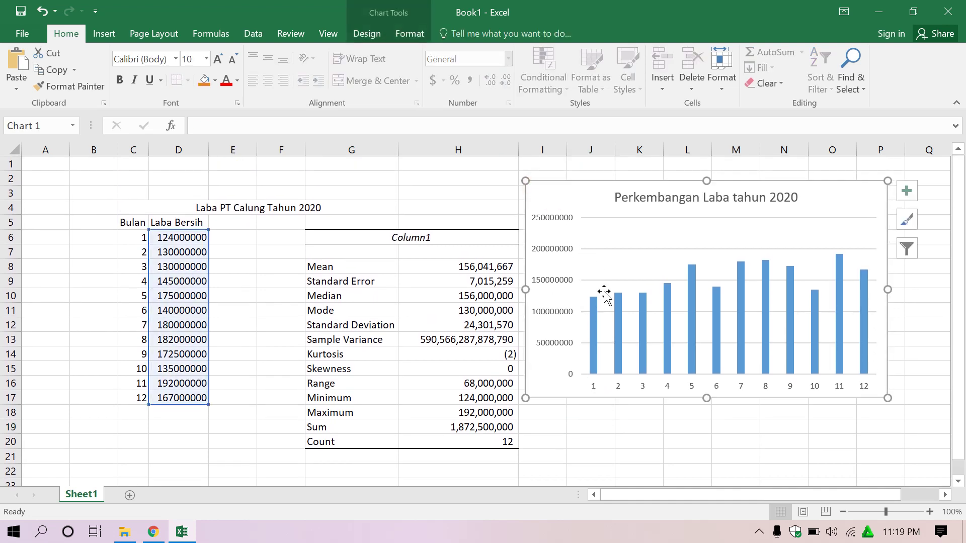
left_click(567, 413)
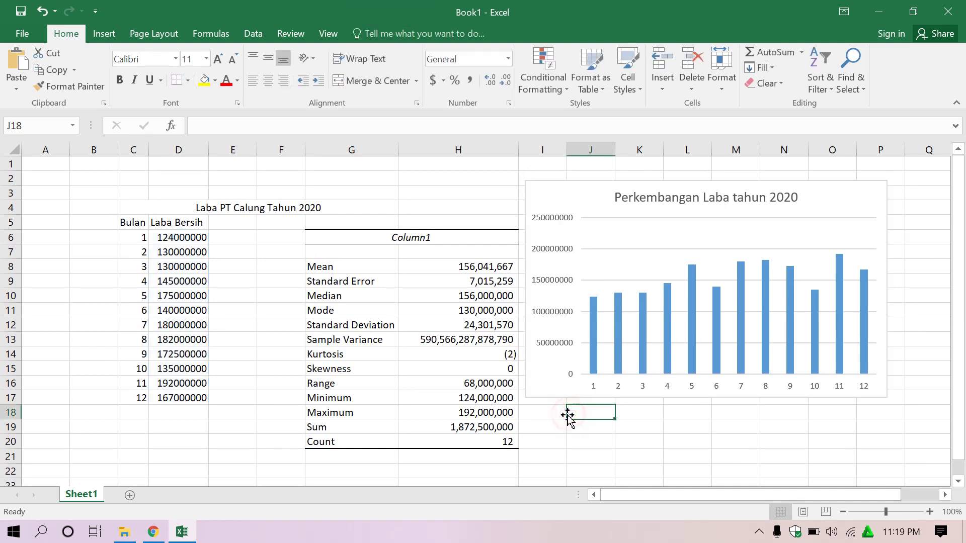
left_click(559, 200)
scroll(601, 285, "down", 1)
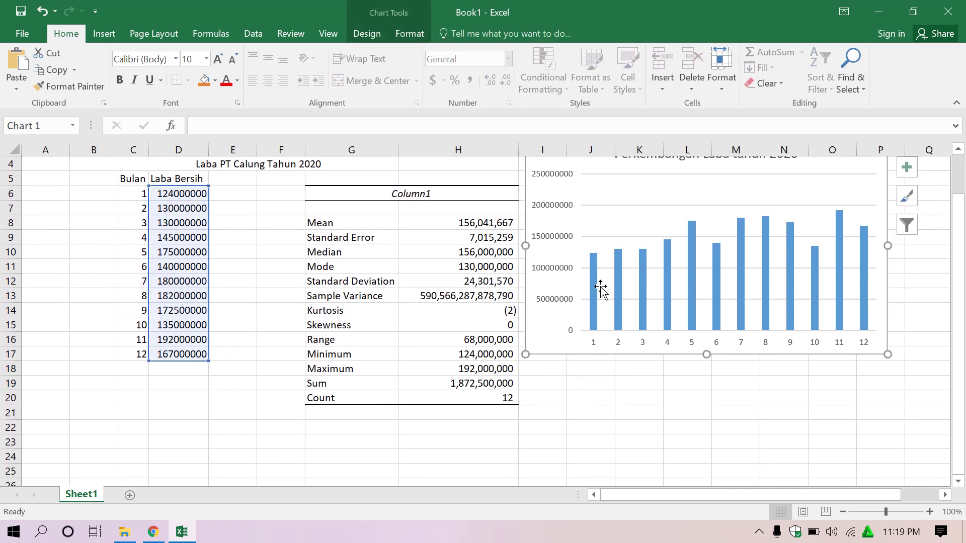
scroll(599, 283, "up", 1)
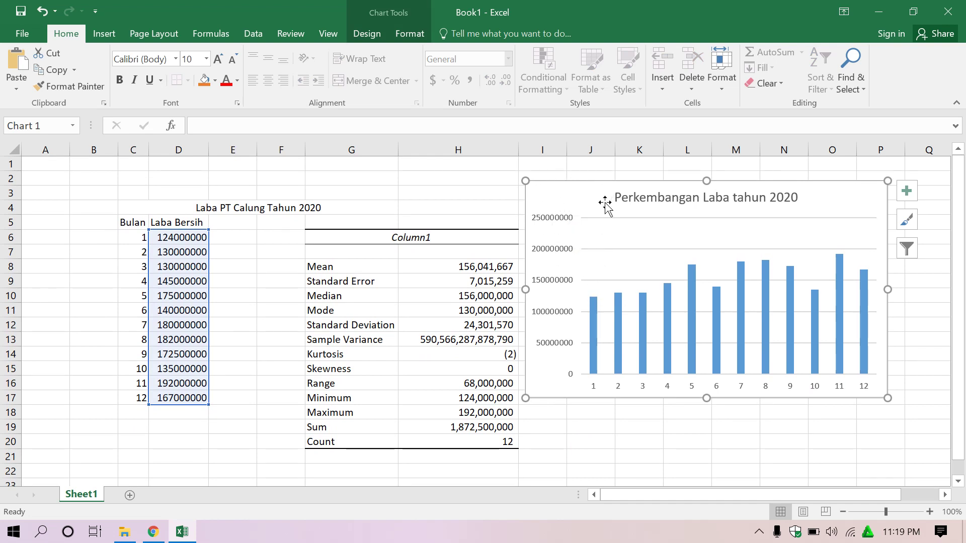
left_click(424, 239)
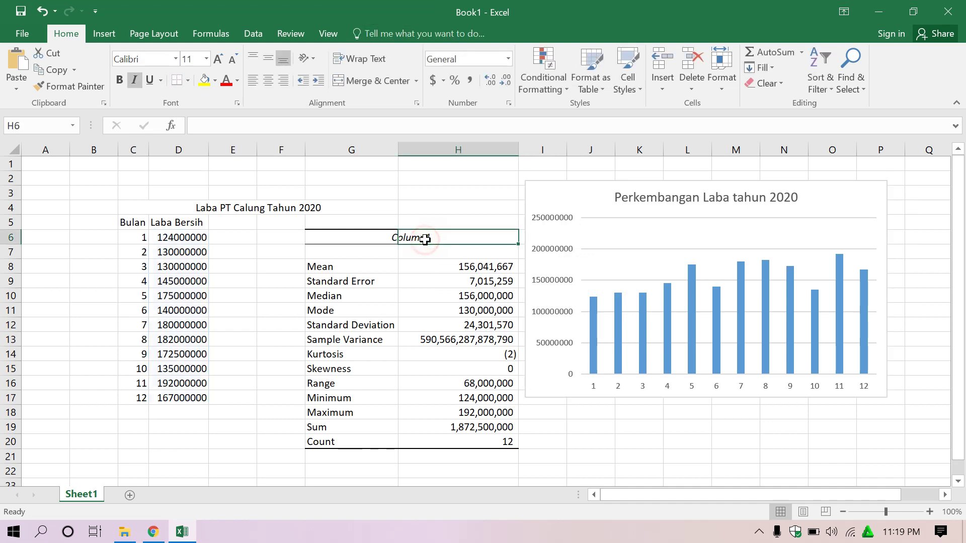
left_click(619, 194)
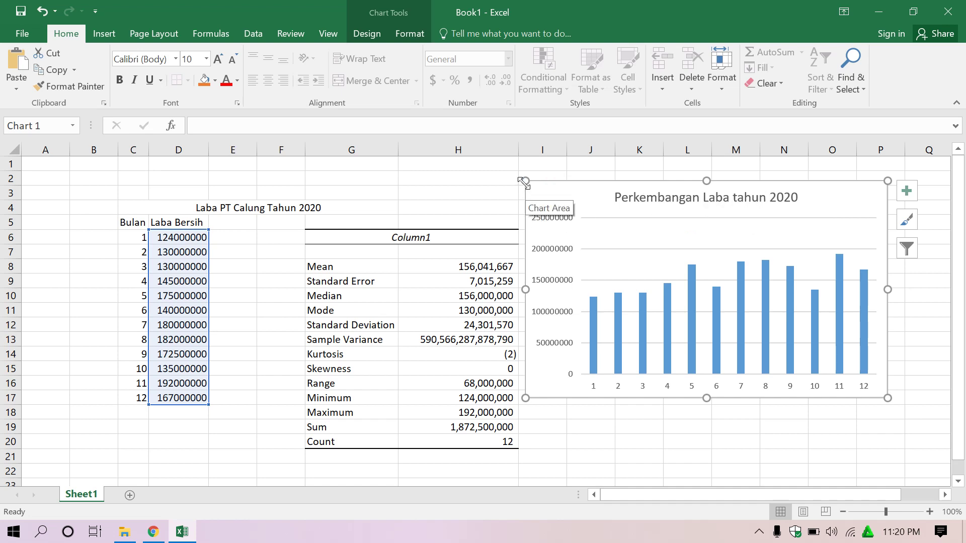
left_click(433, 222)
left_click(409, 236)
left_click(387, 213)
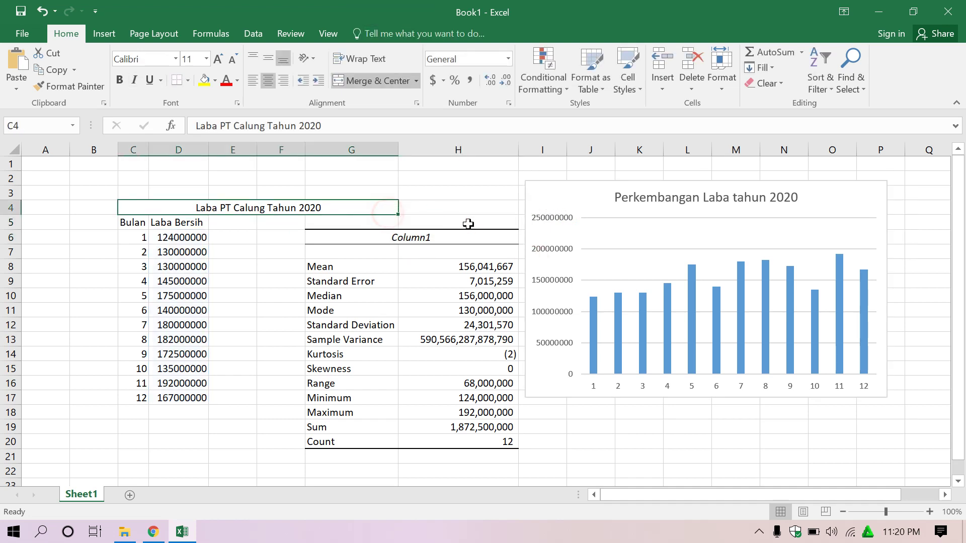
left_click(570, 207)
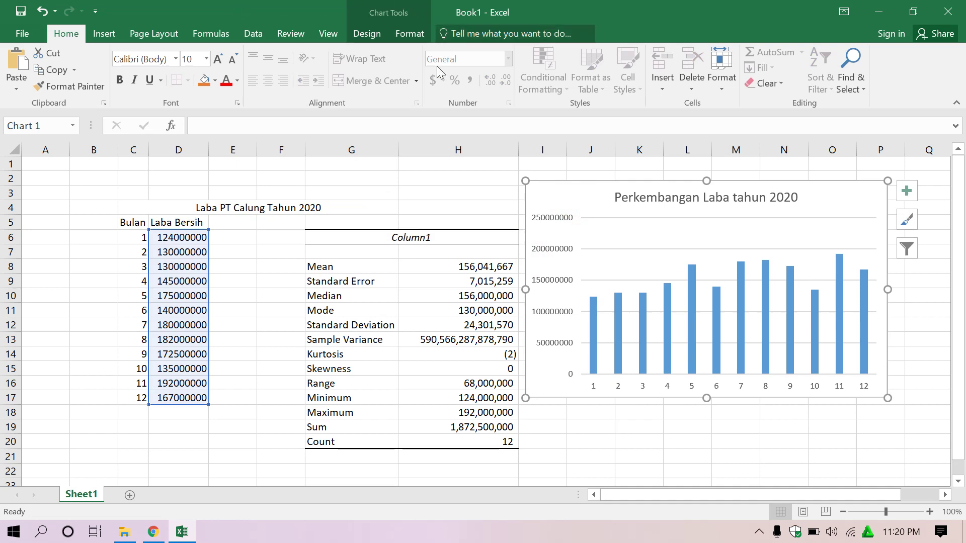